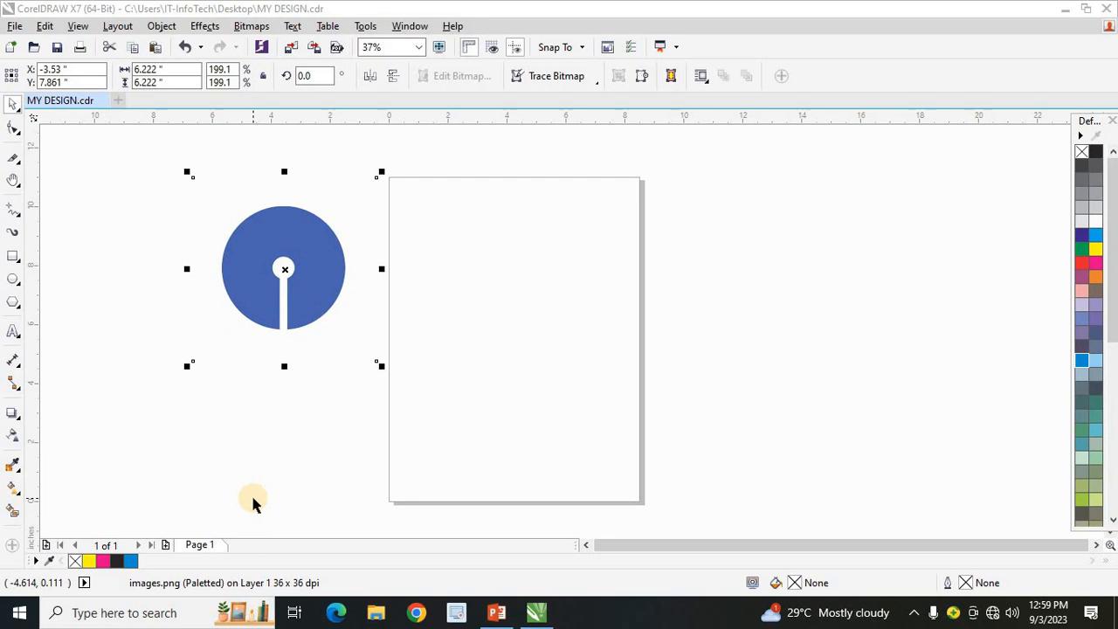
# Step: Draw a circle about 5.8 inches across on the upper part of the page with the Ellipse tool
pyautogui.click(341, 434)
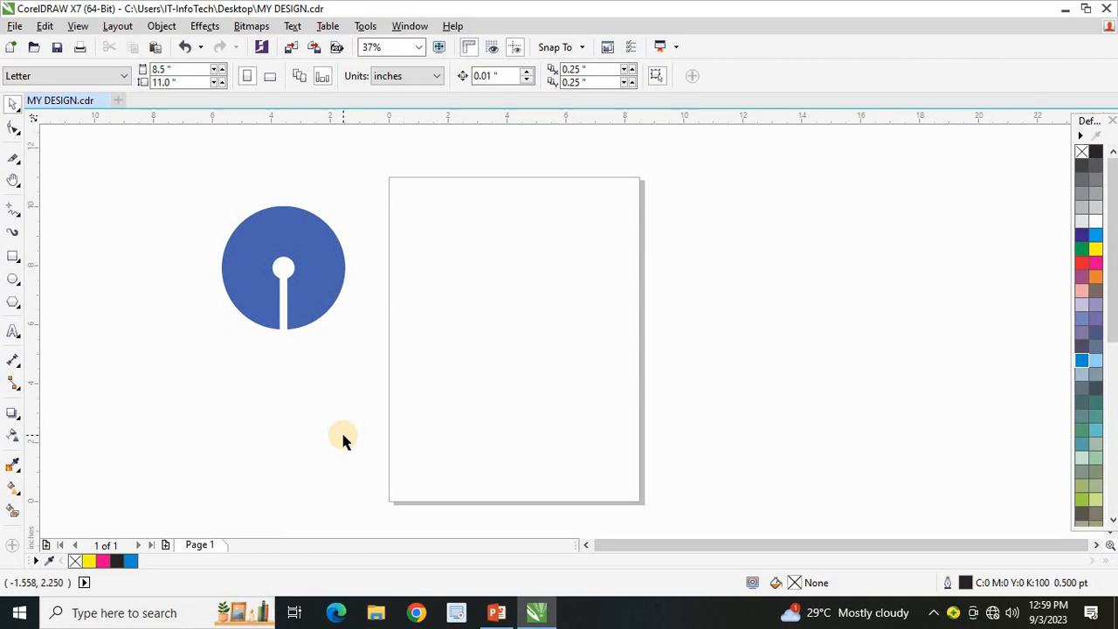
pyautogui.click(15, 286)
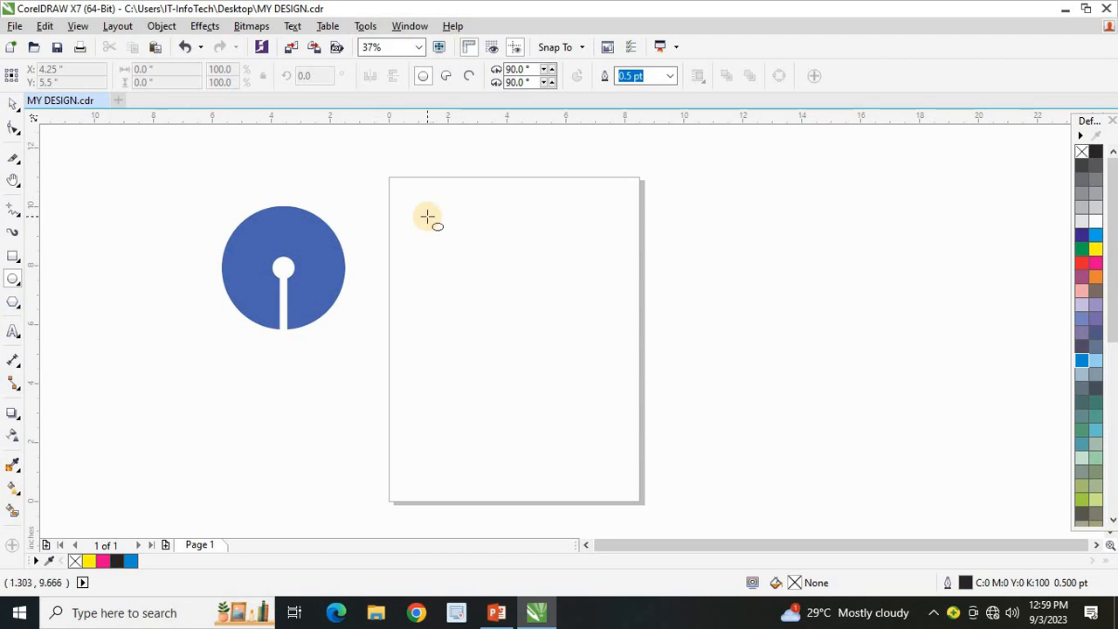
pyautogui.moveTo(427, 217)
pyautogui.mouseDown()
pyautogui.moveTo(484, 284)
pyautogui.moveTo(573, 350)
pyautogui.mouseUp()
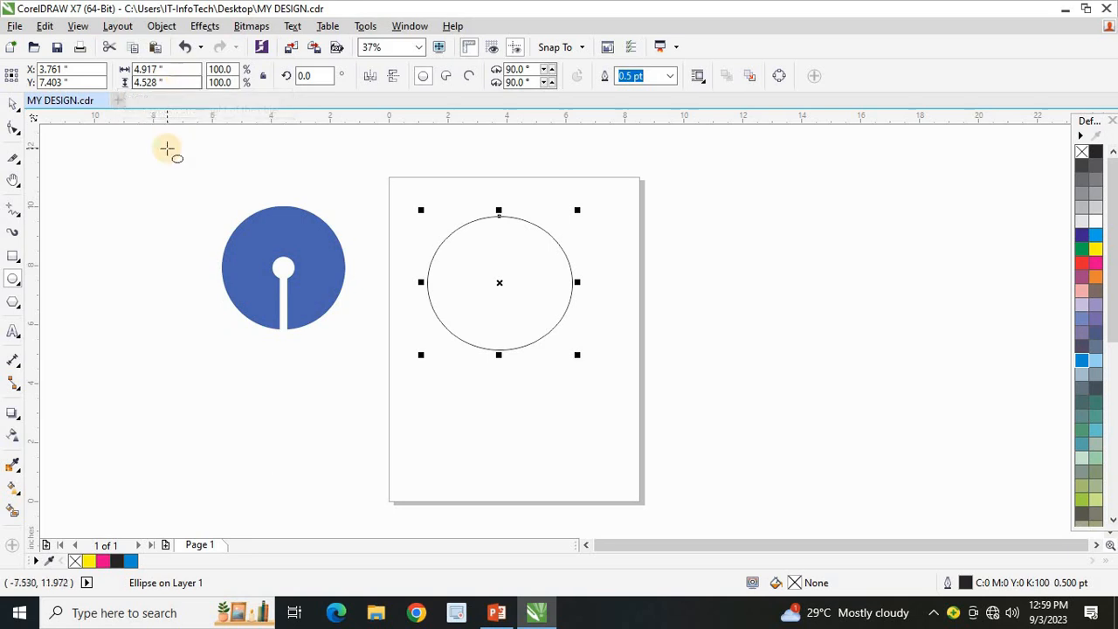
pyautogui.press('Delete')
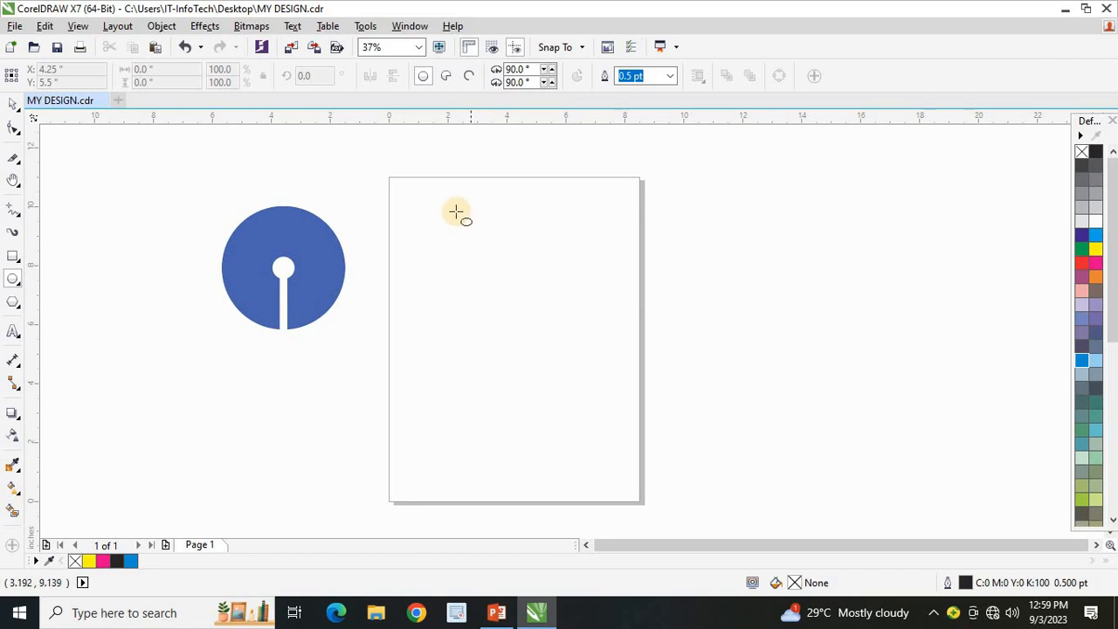
pyautogui.moveTo(470, 276); pyautogui.dragTo(507, 360)
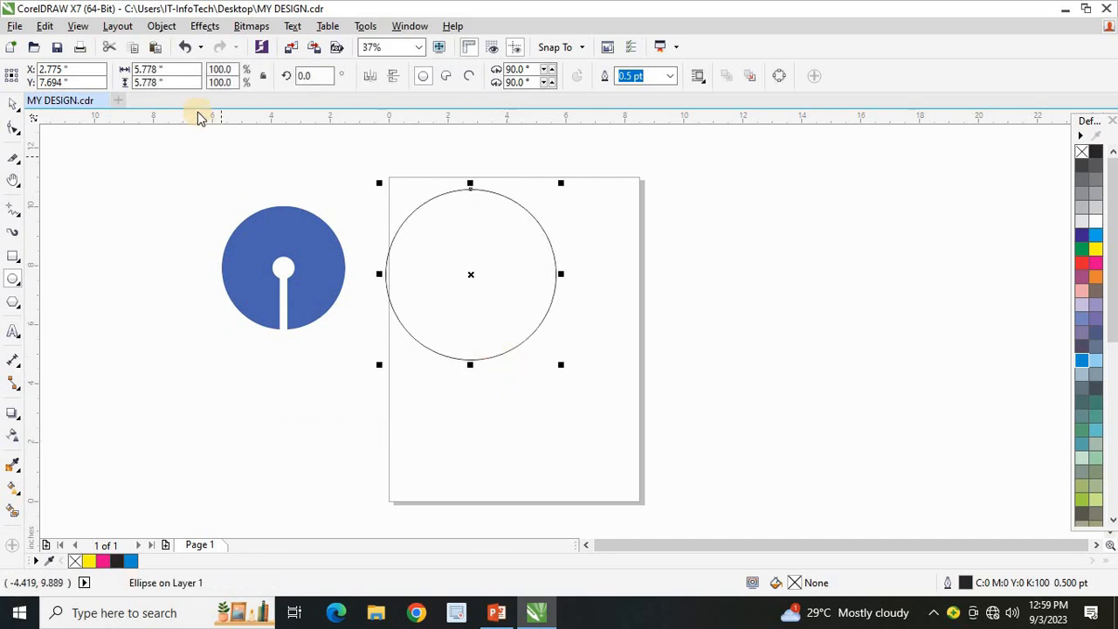
# Step: Set the circle's width and height to 6 inches and centre it horizontally in the upper part of the page
pyautogui.click(151, 70)
pyautogui.click(148, 83)
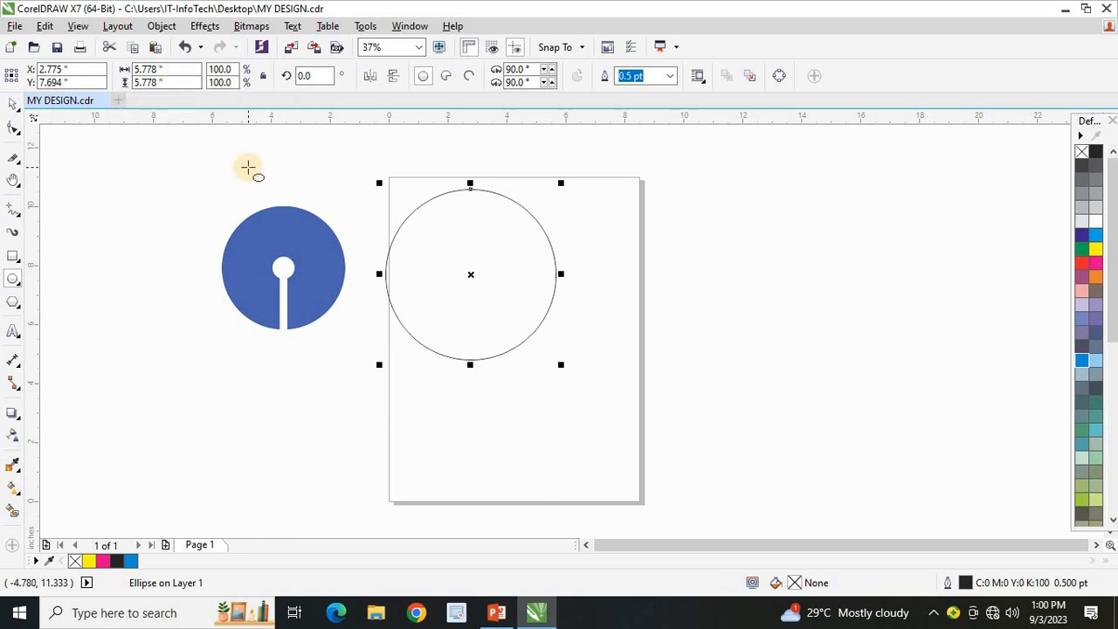
pyautogui.click(153, 70)
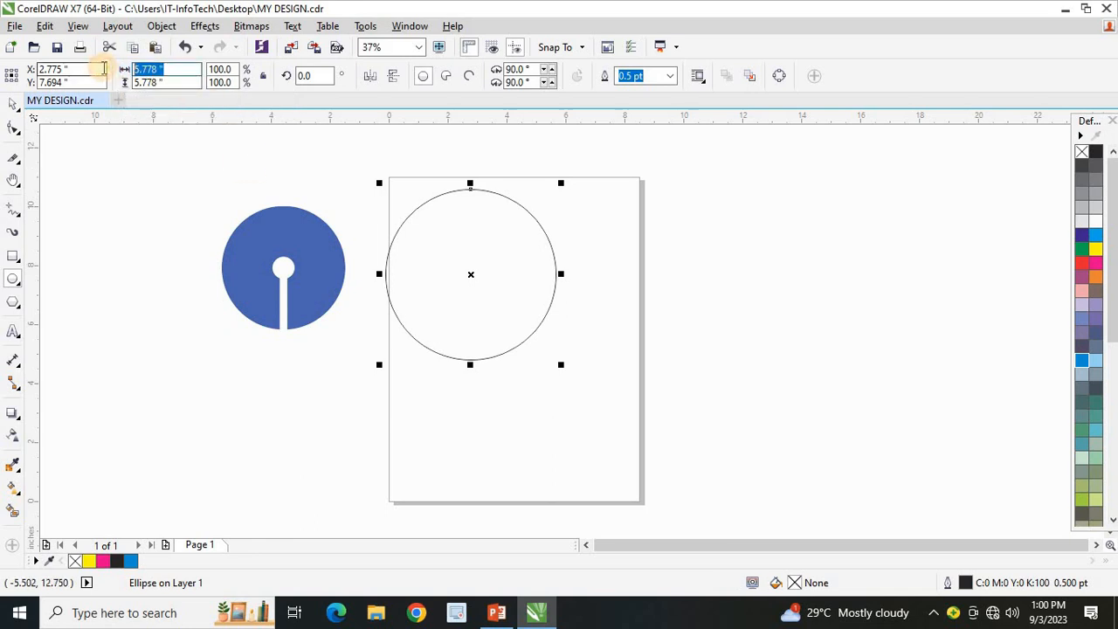
pyautogui.write('6')
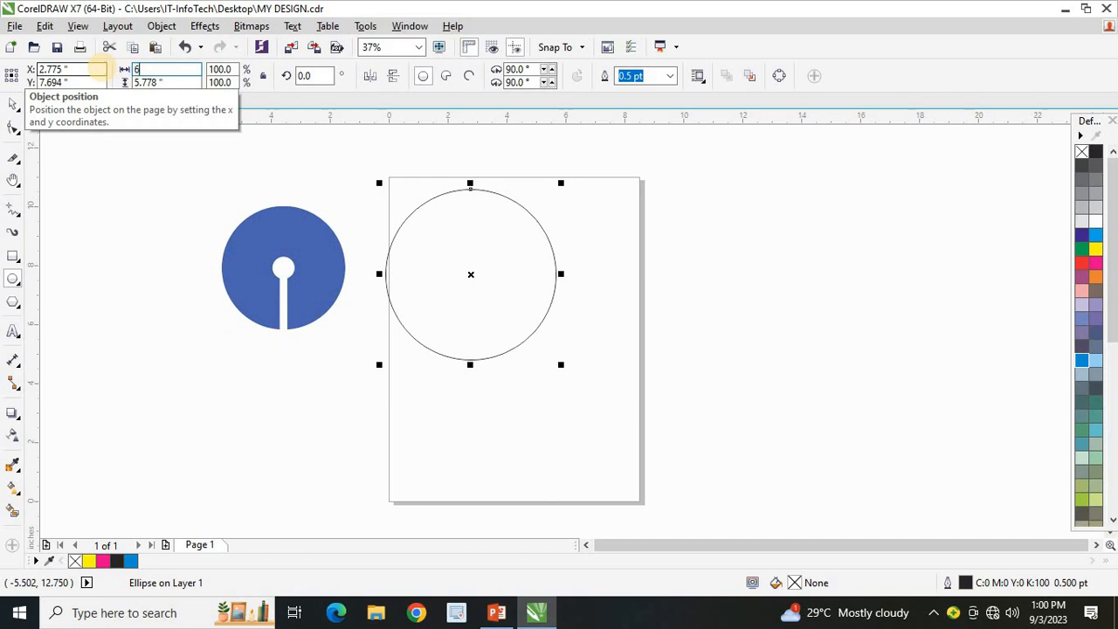
pyautogui.press('Return')
pyautogui.click(144, 82)
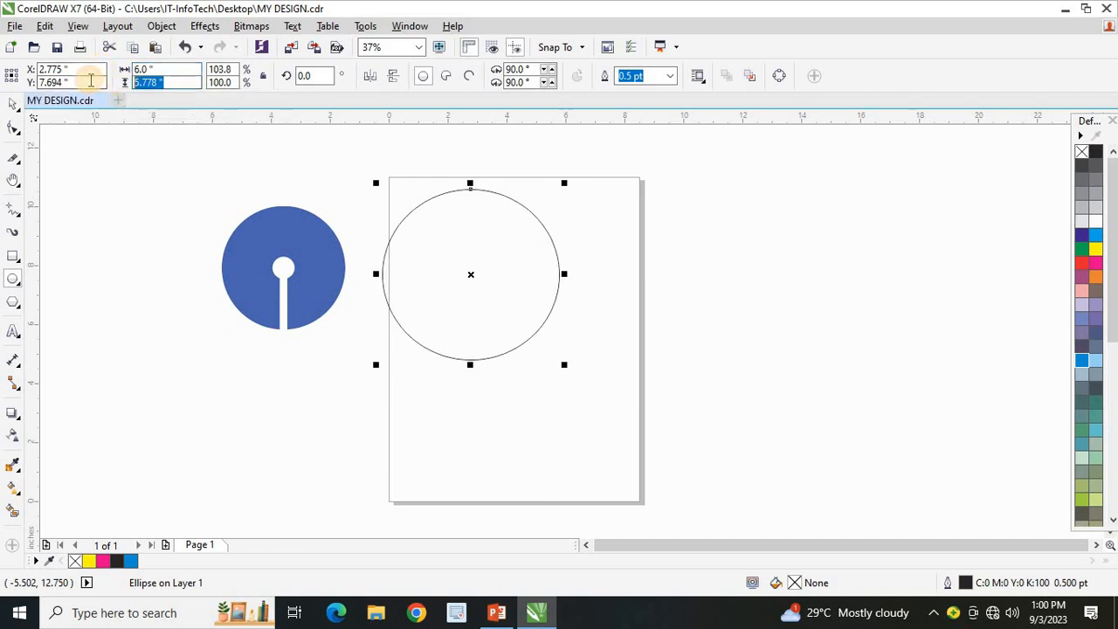
pyautogui.write('6')
pyautogui.press('Return')
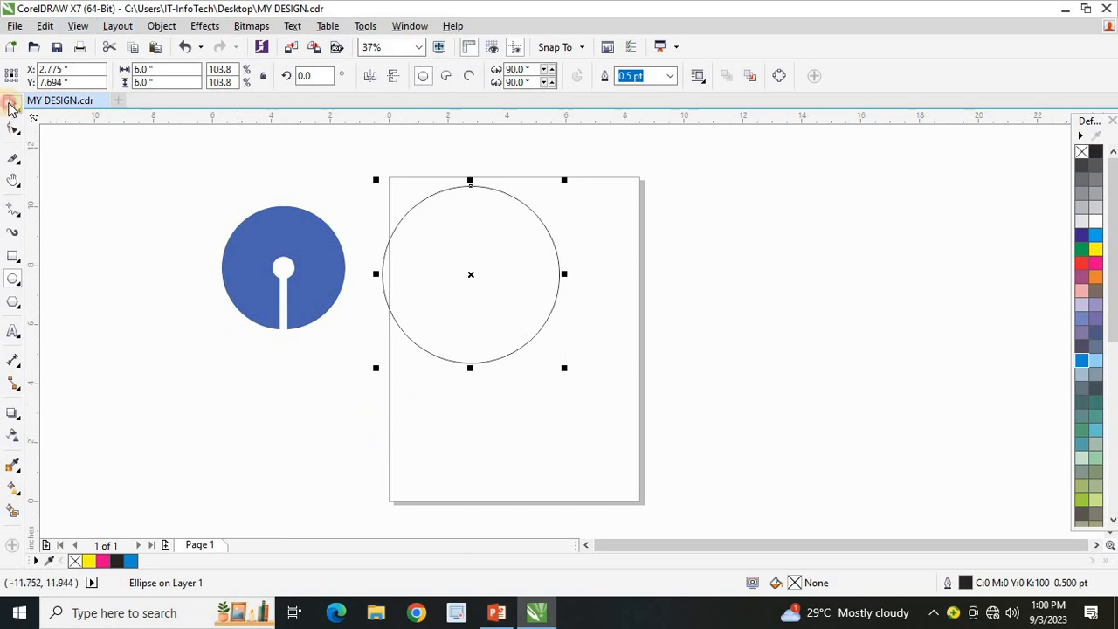
pyautogui.moveTo(468, 273); pyautogui.dragTo(519, 284)
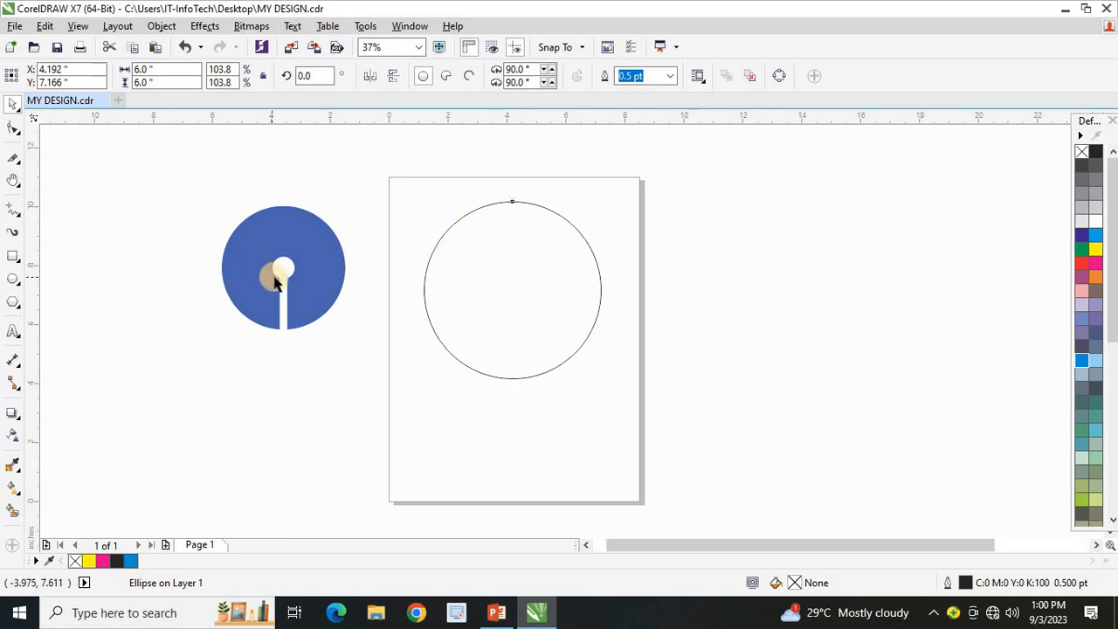
# Step: Make a concentric copy of the circle scaled down to about 1.17 inches across, keeping the large circle
pyautogui.scroll(2, 272, 279)
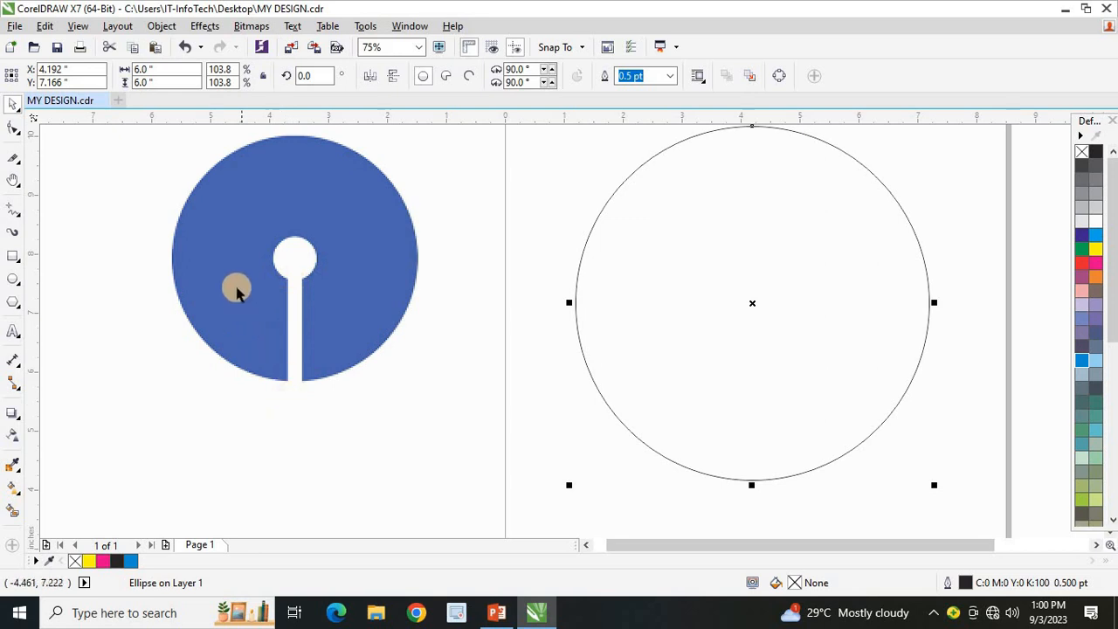
pyautogui.scroll(-2, 664, 332)
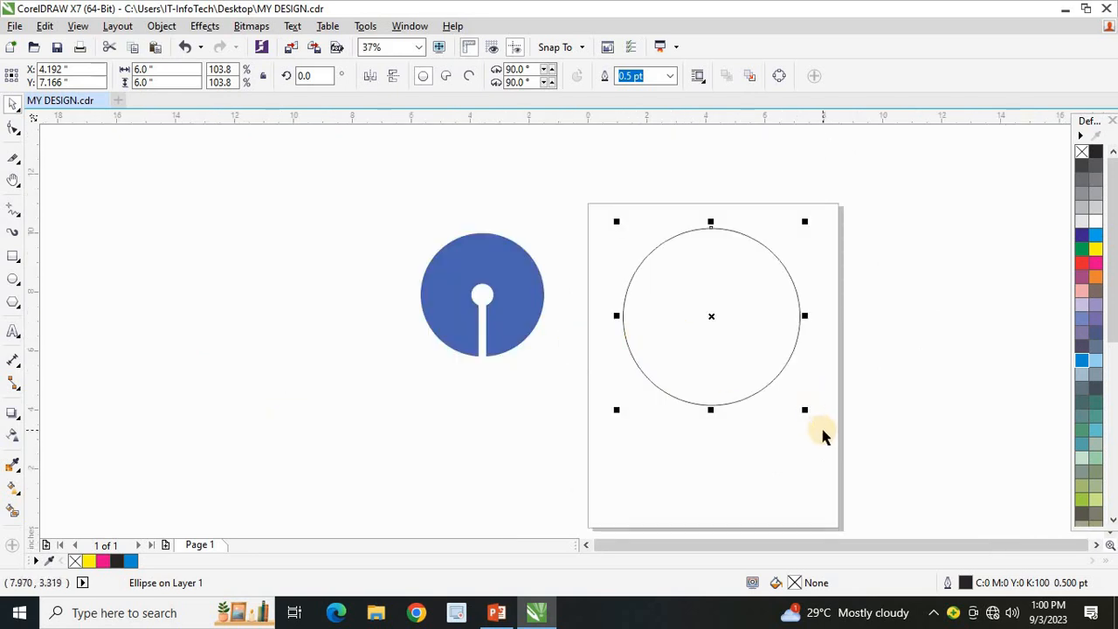
pyautogui.click(819, 435)
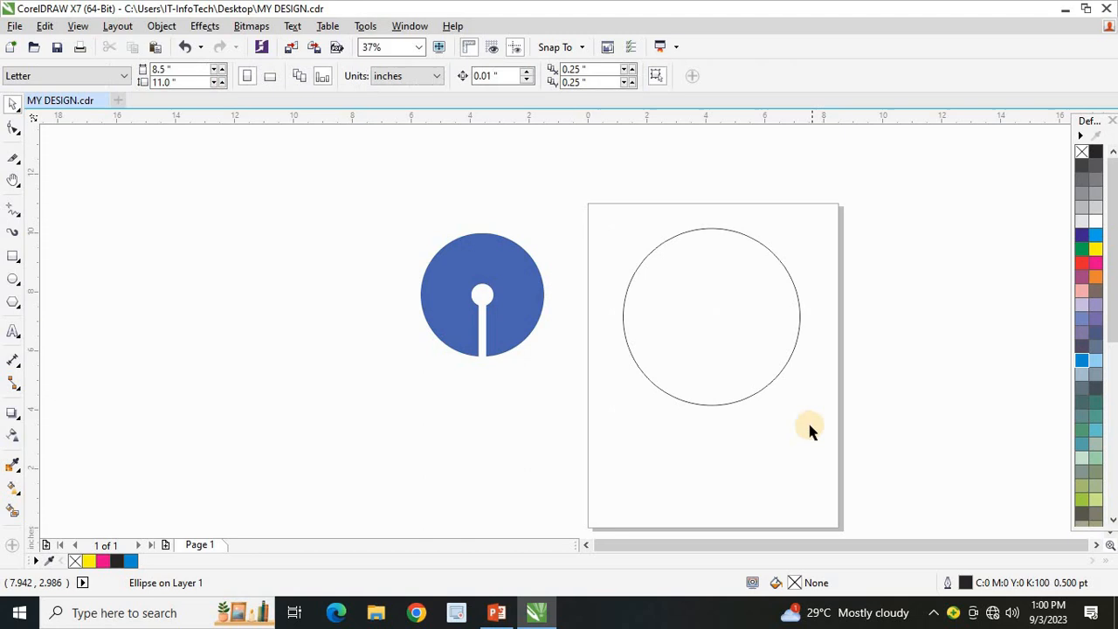
pyautogui.click(743, 348)
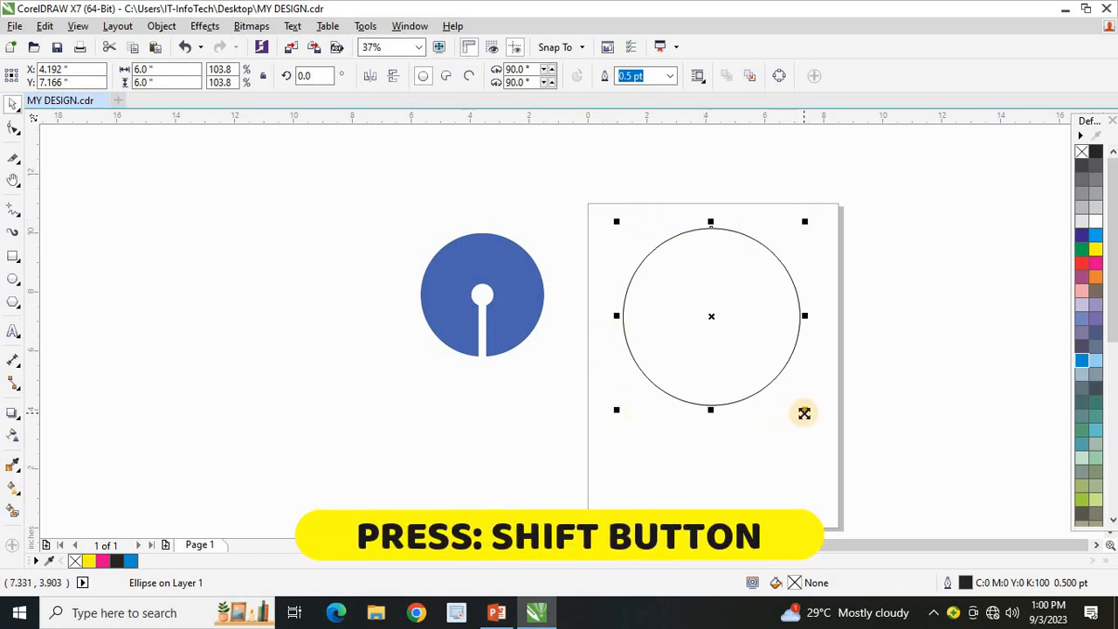
pyautogui.moveTo(804, 413); pyautogui.dragTo(733, 383)
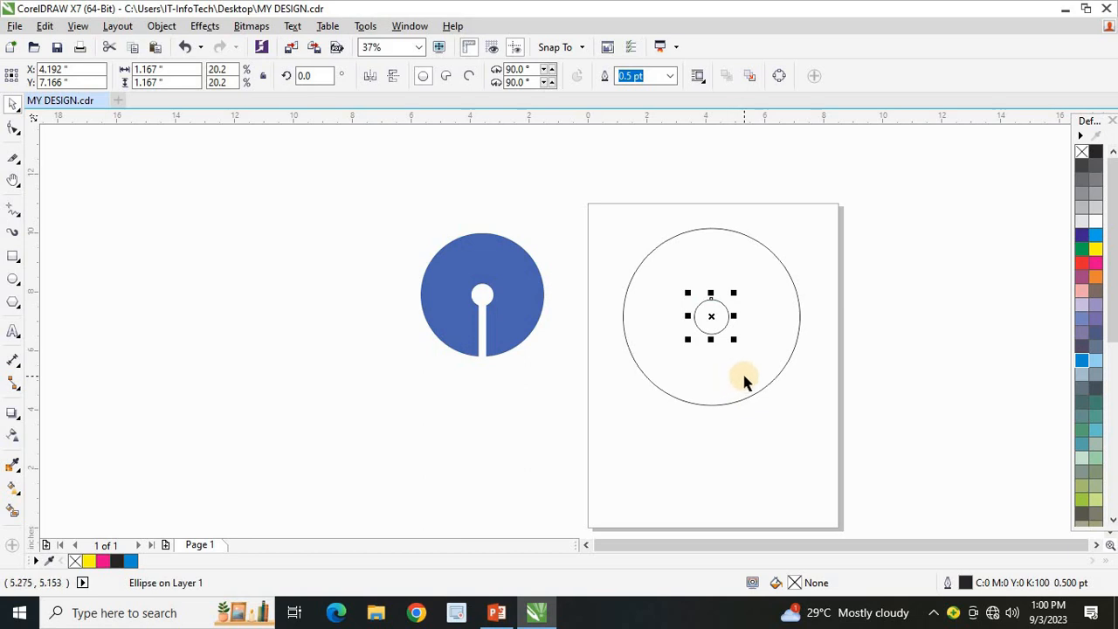
# Step: Trim the large circle with the small concentric circle and move the small circle out to the page's left edge
pyautogui.moveTo(602, 194); pyautogui.dragTo(835, 444)
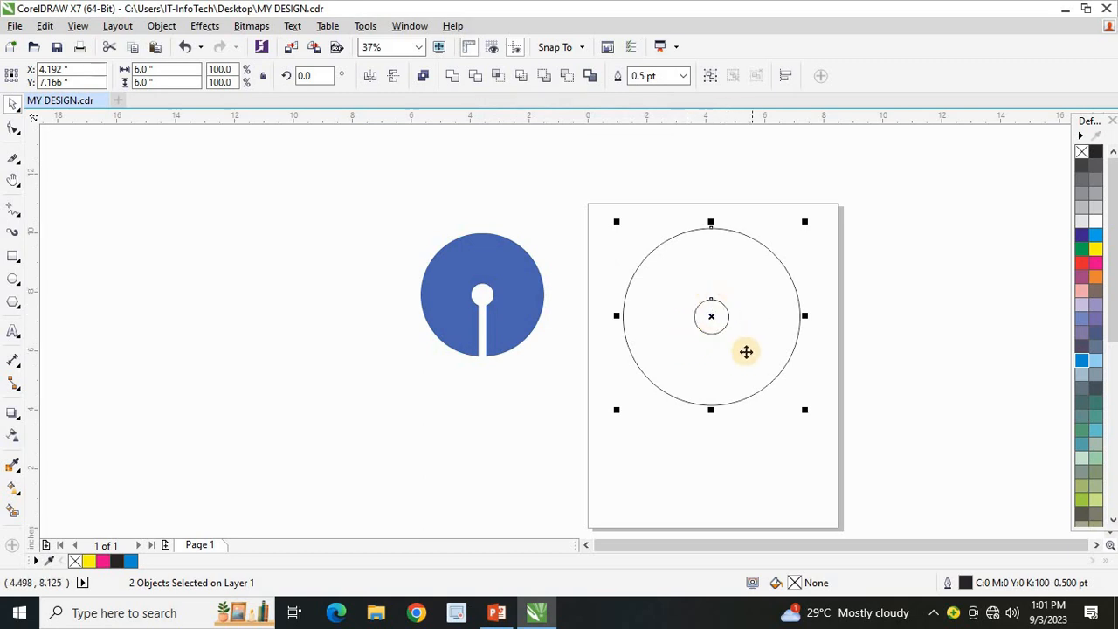
pyautogui.click(474, 76)
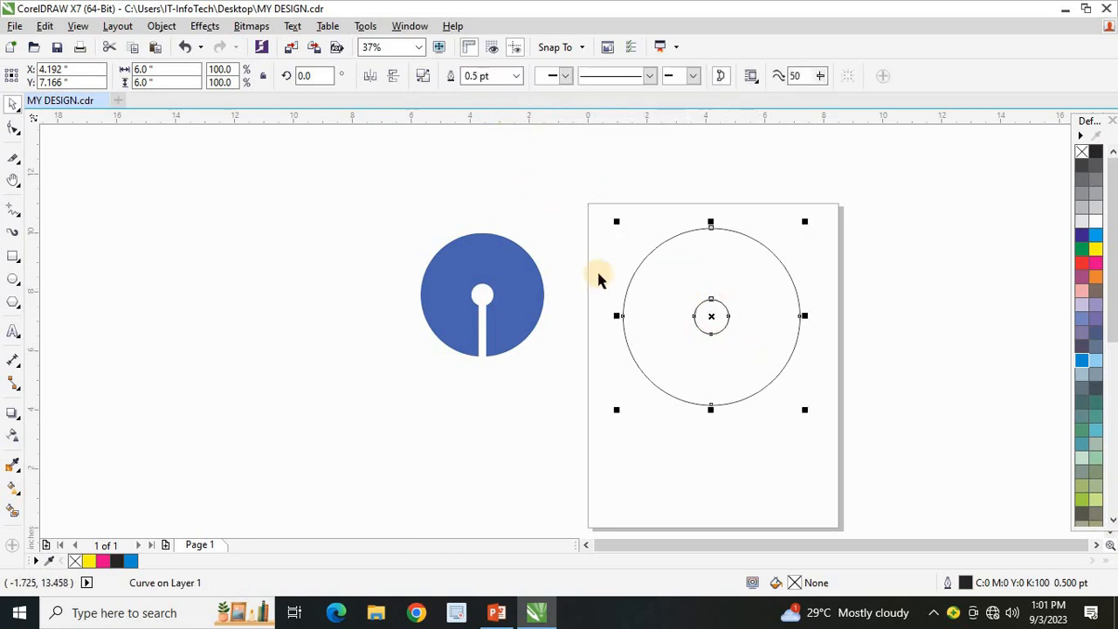
pyautogui.click(598, 362)
pyautogui.moveTo(709, 325); pyautogui.dragTo(583, 386)
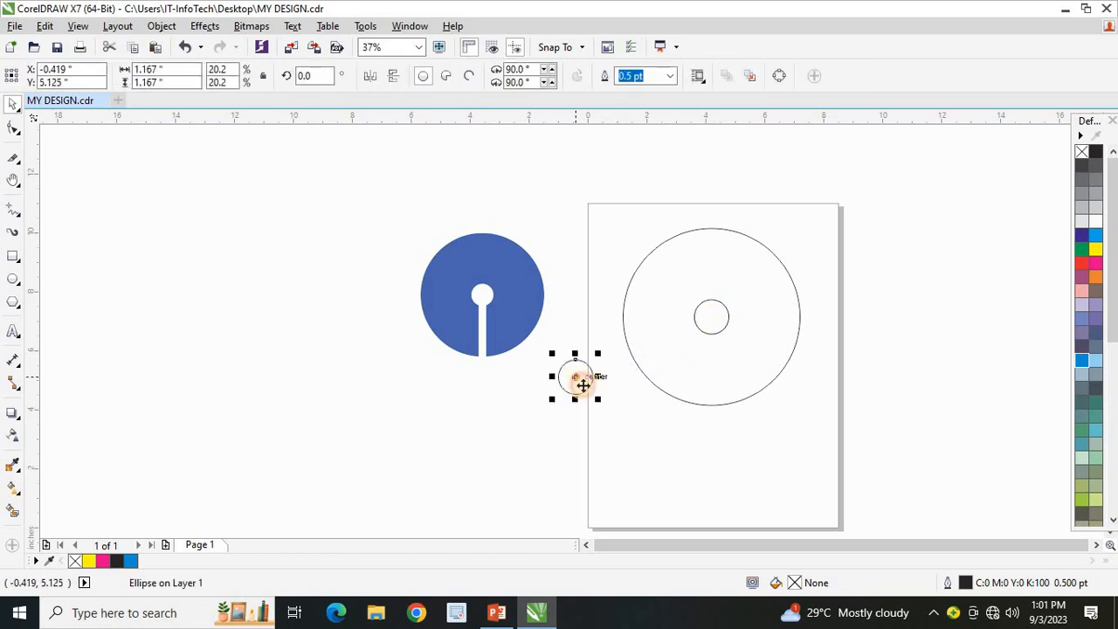
# Step: Fill the ring with blue (C:100 M:20 Y:0 K:0) and delete the leftover small circle
pyautogui.click(725, 272)
pyautogui.moveTo(1082, 359); pyautogui.dragTo(797, 367)
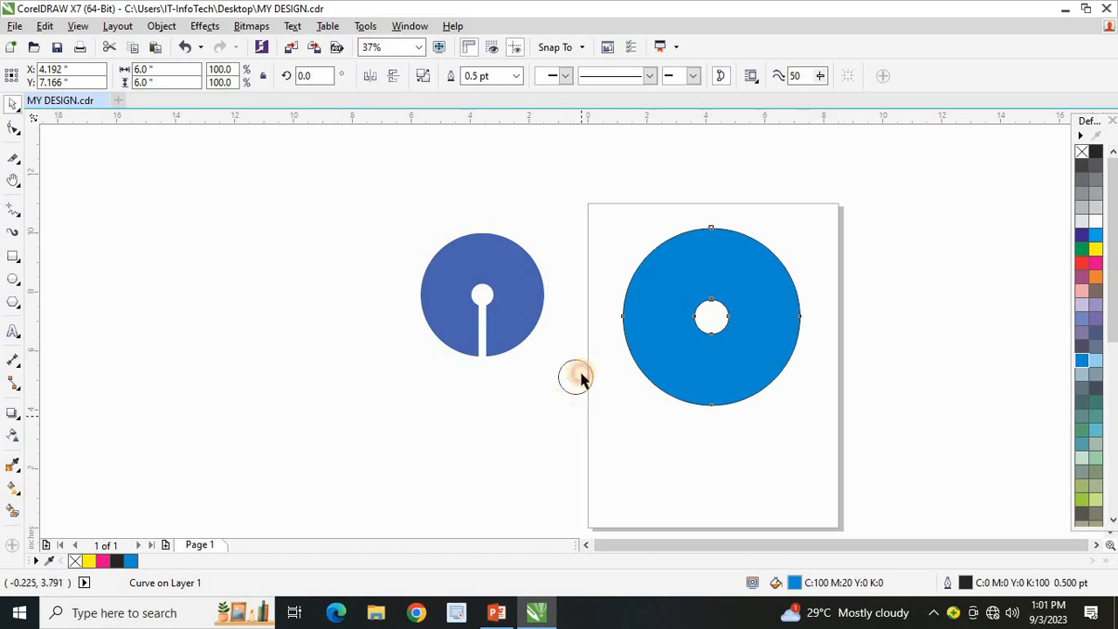
pyautogui.click(578, 375)
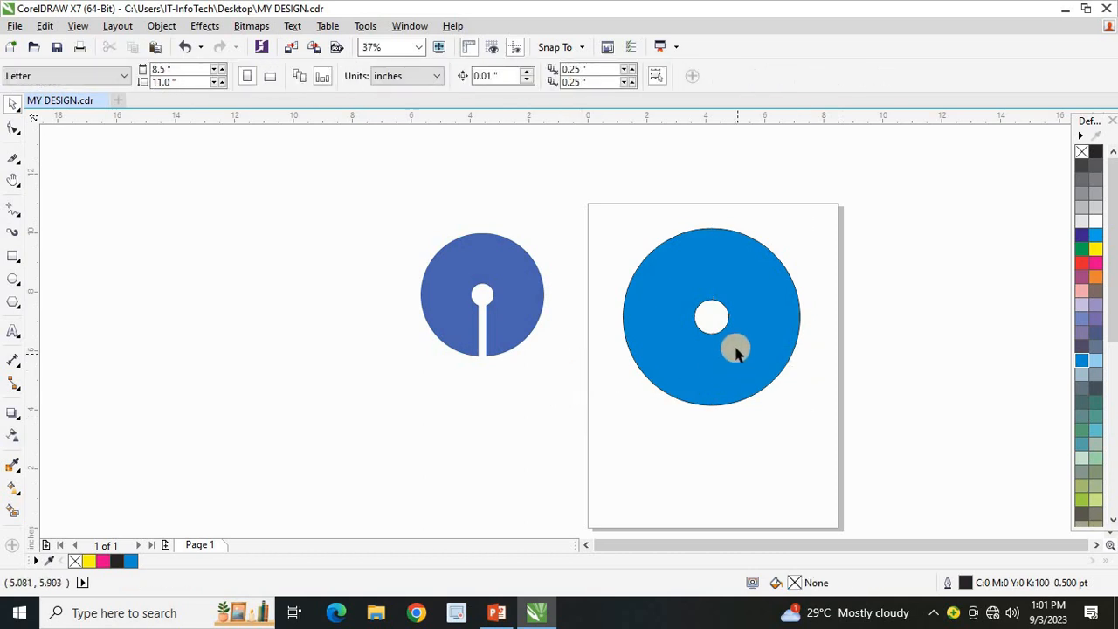
# Step: Draw a narrow rectangle about 0.17 by 3.32 inches from inside the centre hole down past the ring's lower edge
pyautogui.scroll(2, 737, 351)
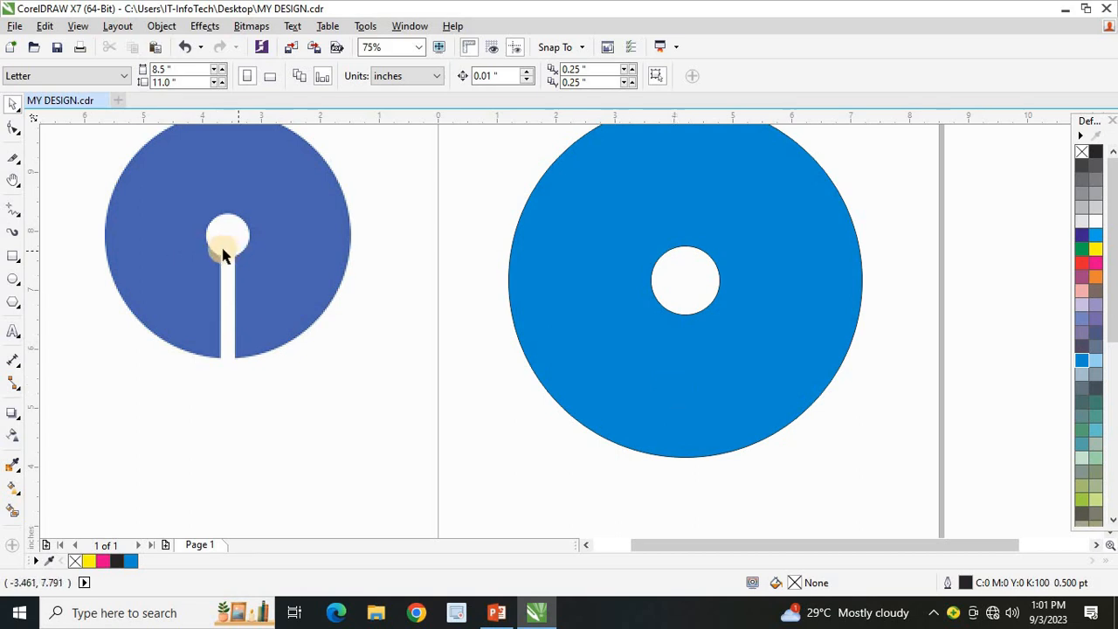
pyautogui.click(14, 255)
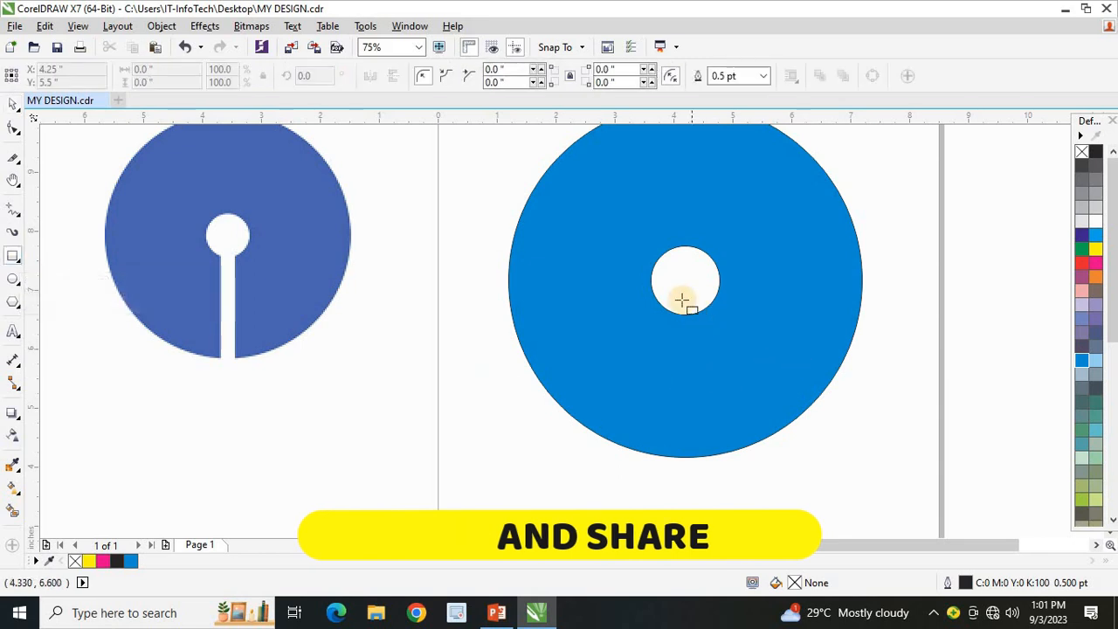
pyautogui.moveTo(679, 299); pyautogui.dragTo(689, 496)
pyautogui.scroll(-1, 683, 378)
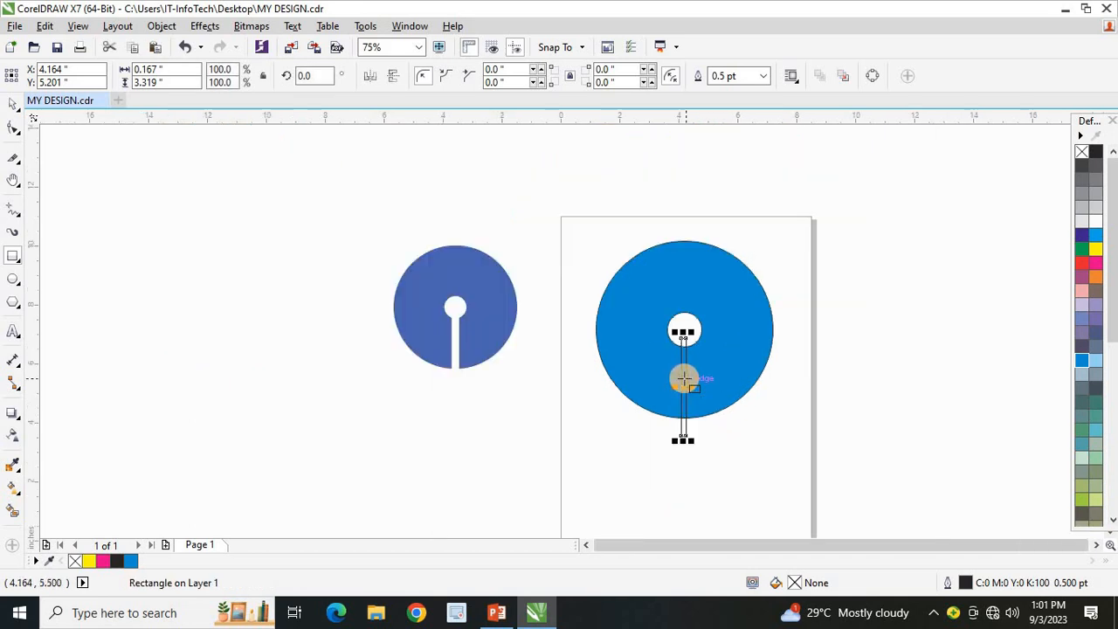
# Step: Trim the blue ring with the narrow rectangle to cut the slot, and delete the leftover rectangle
pyautogui.press('space')
pyautogui.moveTo(573, 204); pyautogui.dragTo(797, 480)
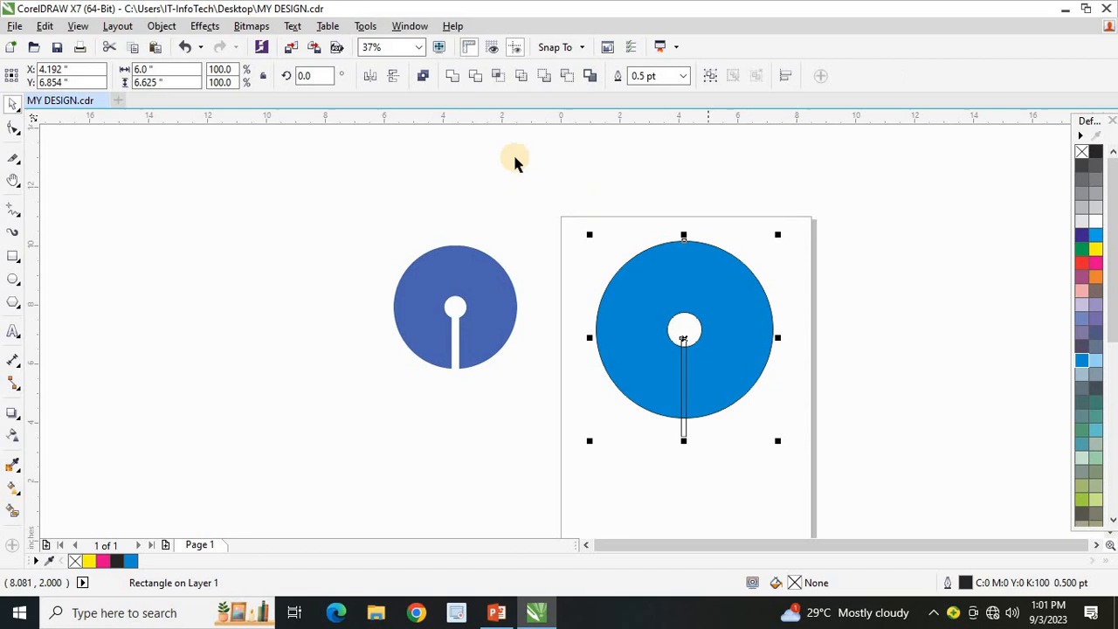
pyautogui.click(476, 76)
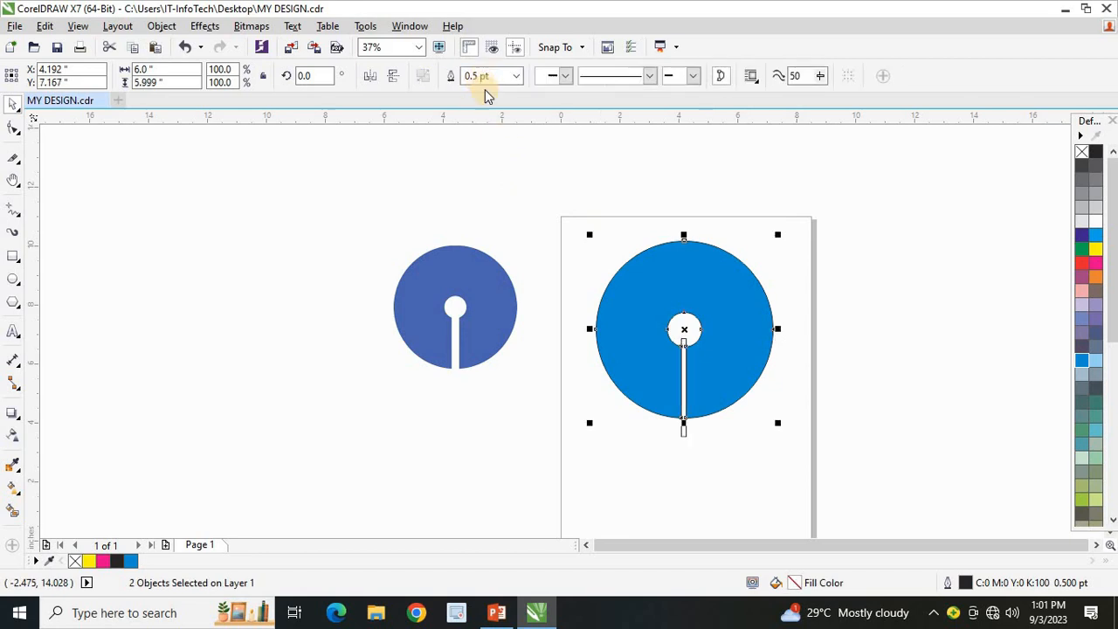
pyautogui.click(684, 441)
pyautogui.moveTo(684, 437); pyautogui.dragTo(559, 461)
pyautogui.click(566, 463)
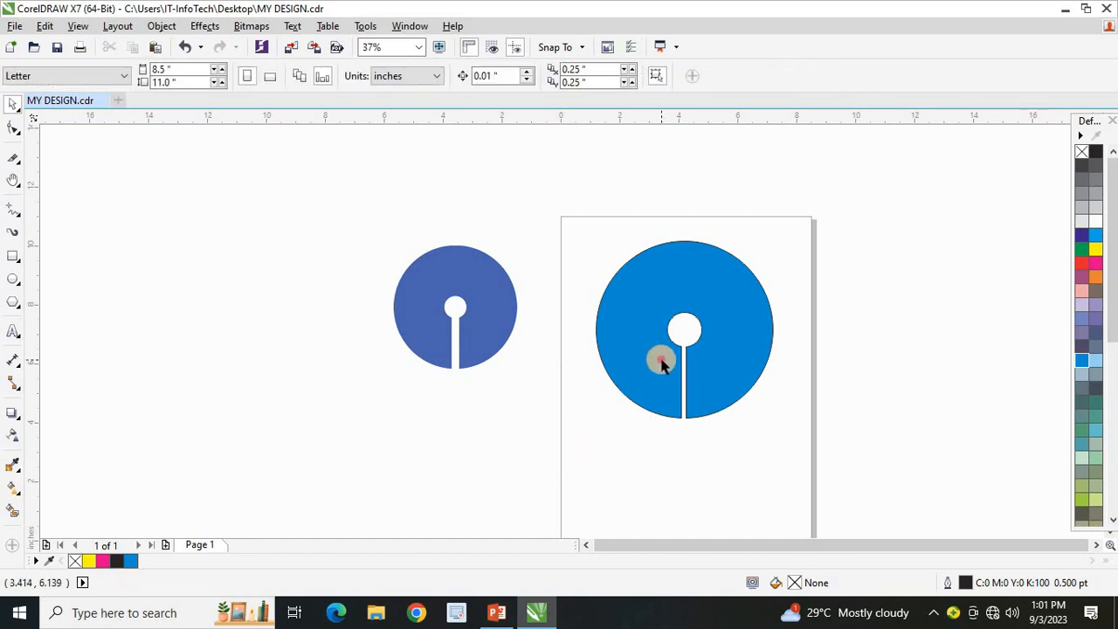
# Step: Set the slotted ring's outline width to None and move the ring off the page to the left of the reference image
pyautogui.click(661, 362)
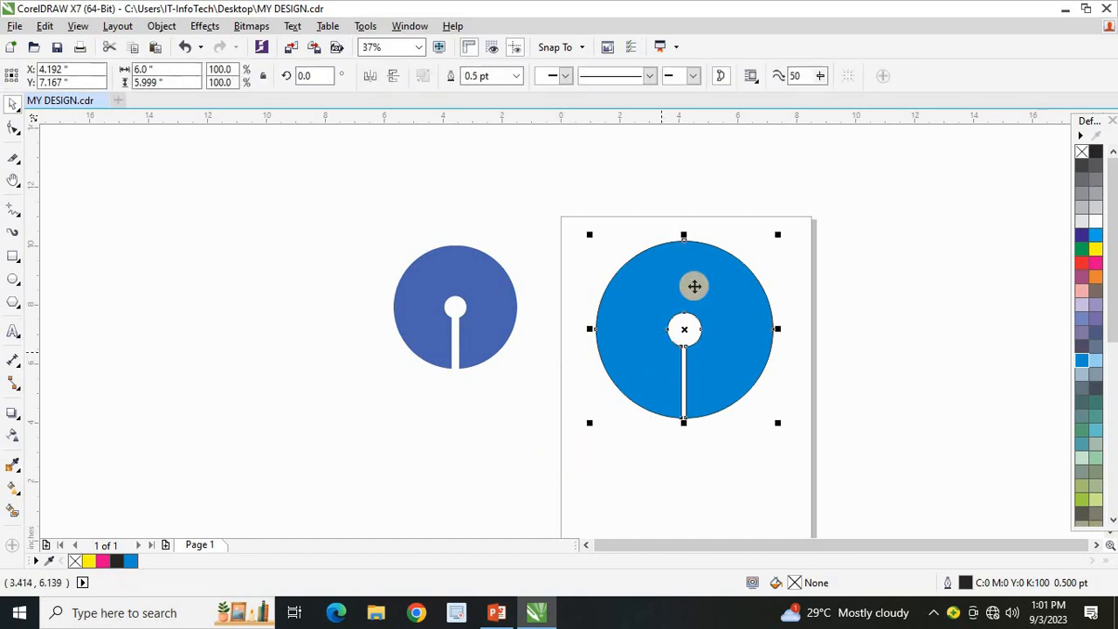
pyautogui.click(519, 77)
pyautogui.click(502, 92)
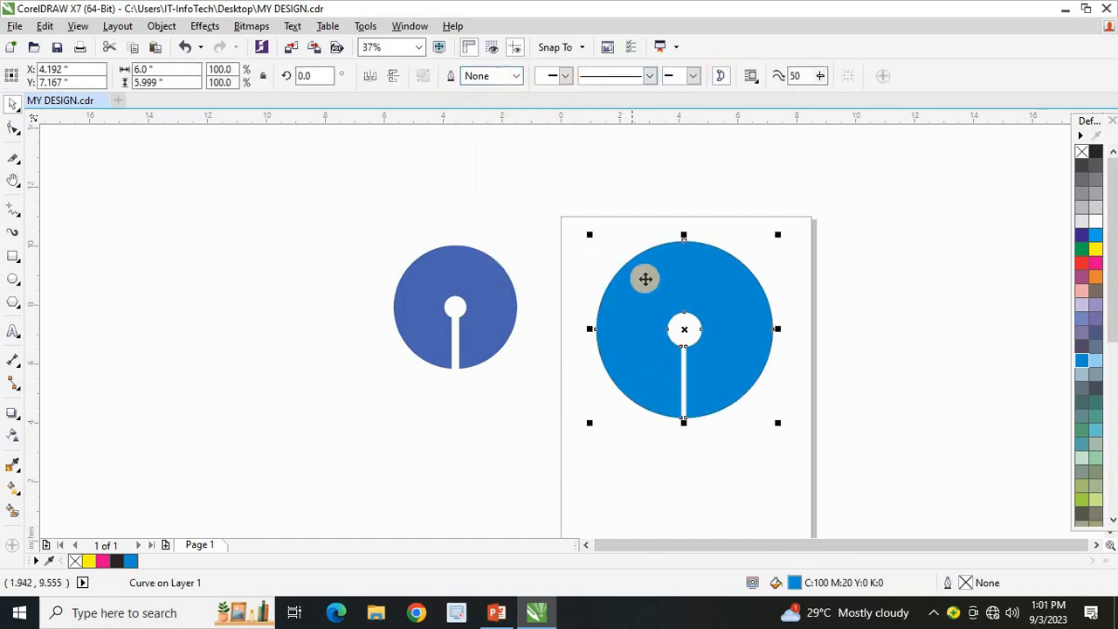
pyautogui.moveTo(645, 279); pyautogui.dragTo(234, 255)
pyautogui.click(383, 384)
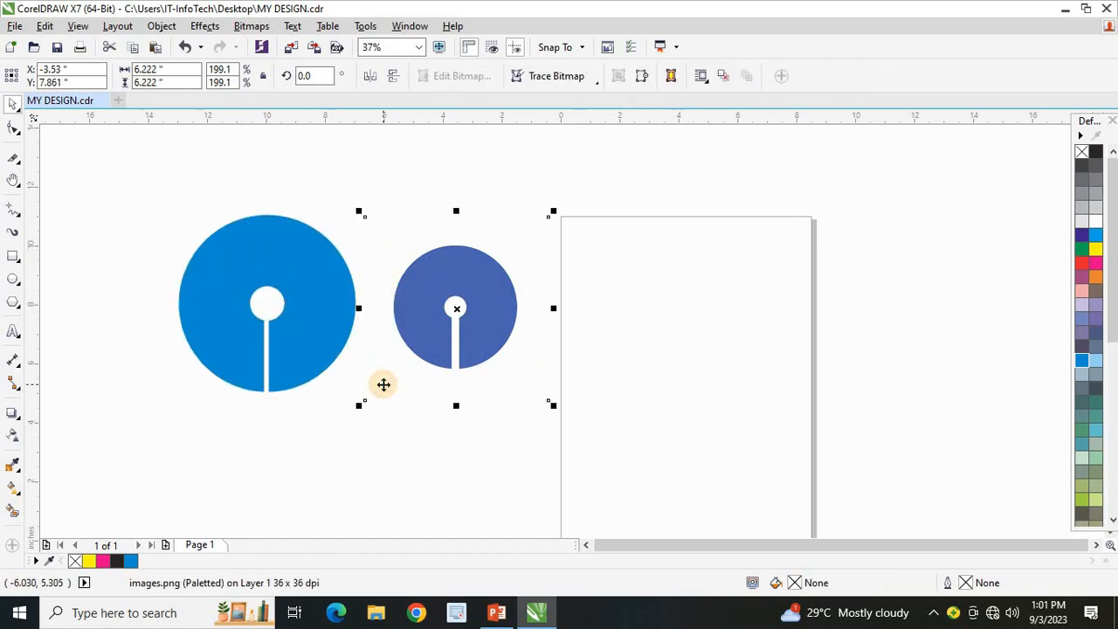
pyautogui.click(411, 468)
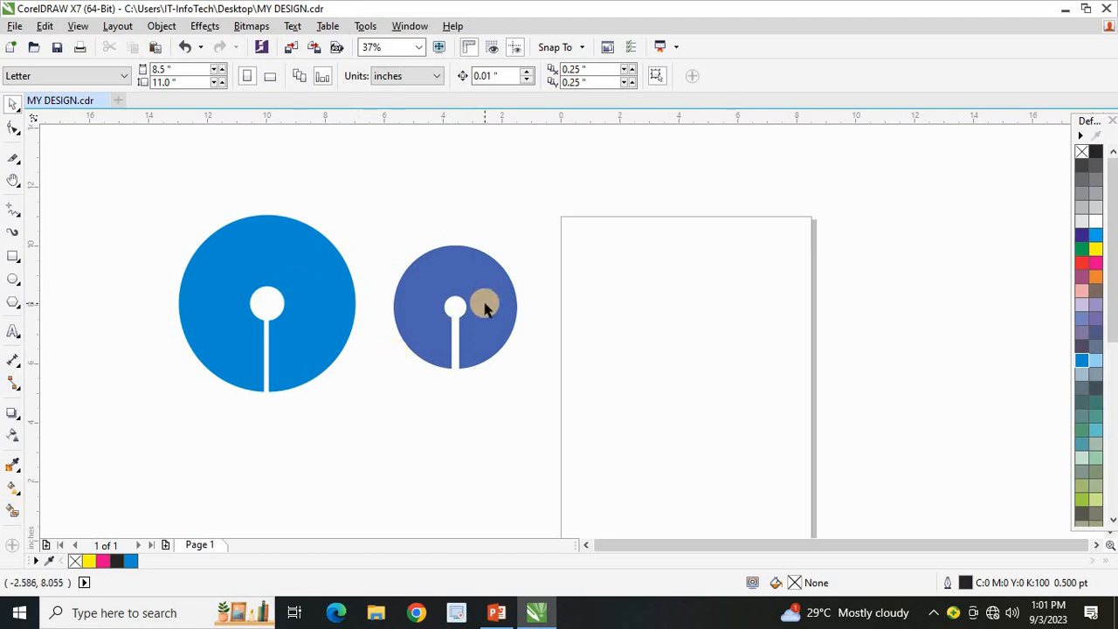
# Step: Sample the blue of the reference image with the Color Eyedropper and apply it to the slotted ring
pyautogui.click(437, 267)
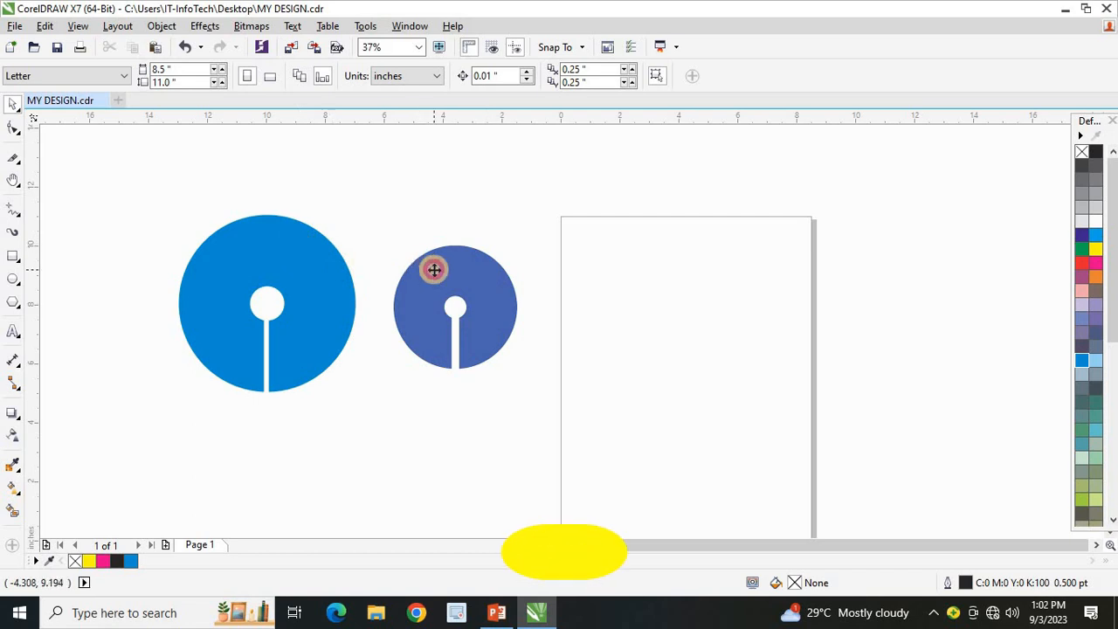
pyautogui.click(12, 467)
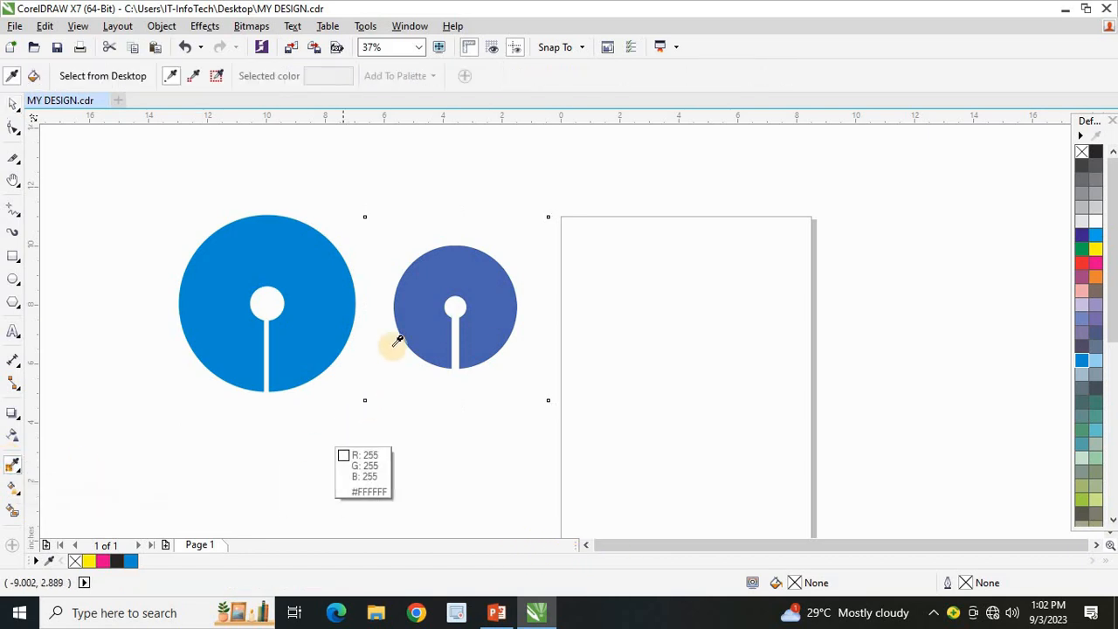
pyautogui.click(423, 286)
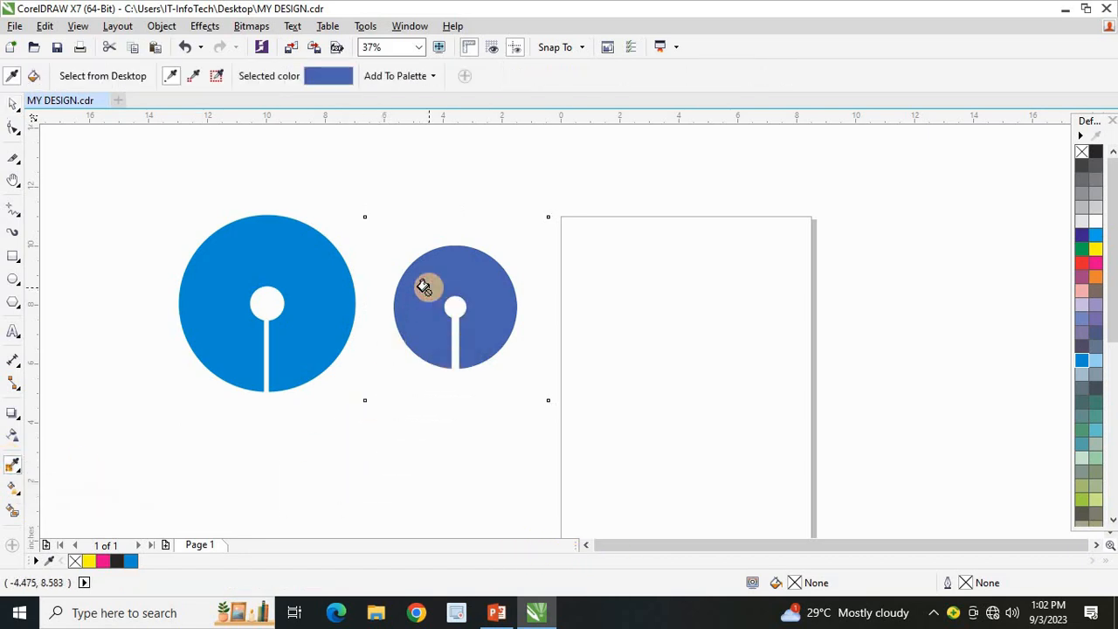
pyautogui.click(298, 257)
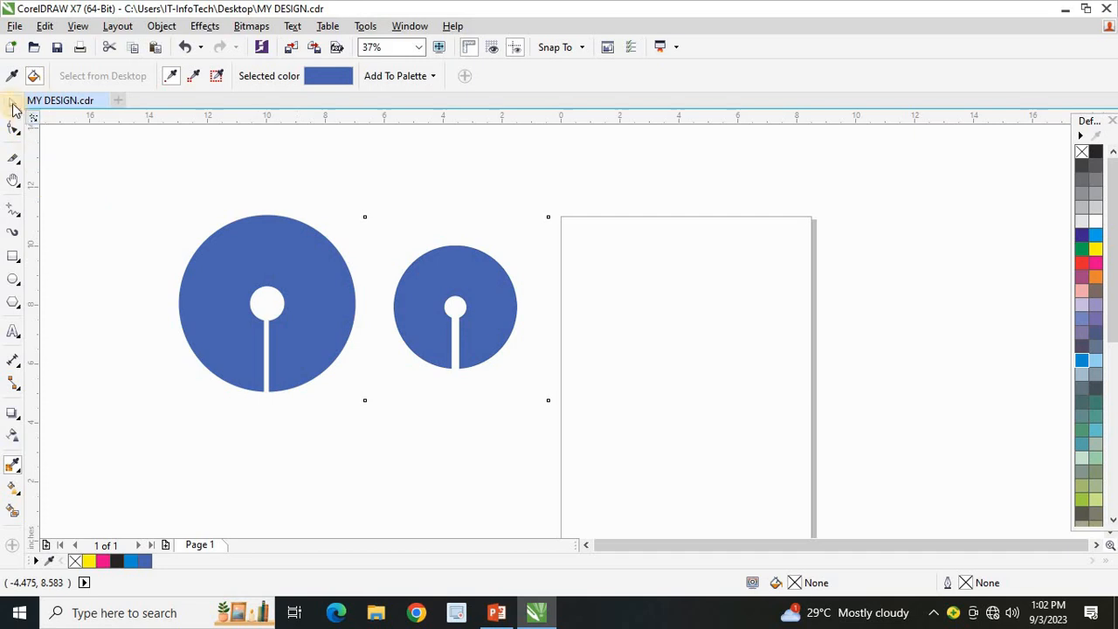
# Step: Move the finished blue vector logo onto the page and the reference image up to the page's upper-left corner
pyautogui.press('space')
pyautogui.click(346, 451)
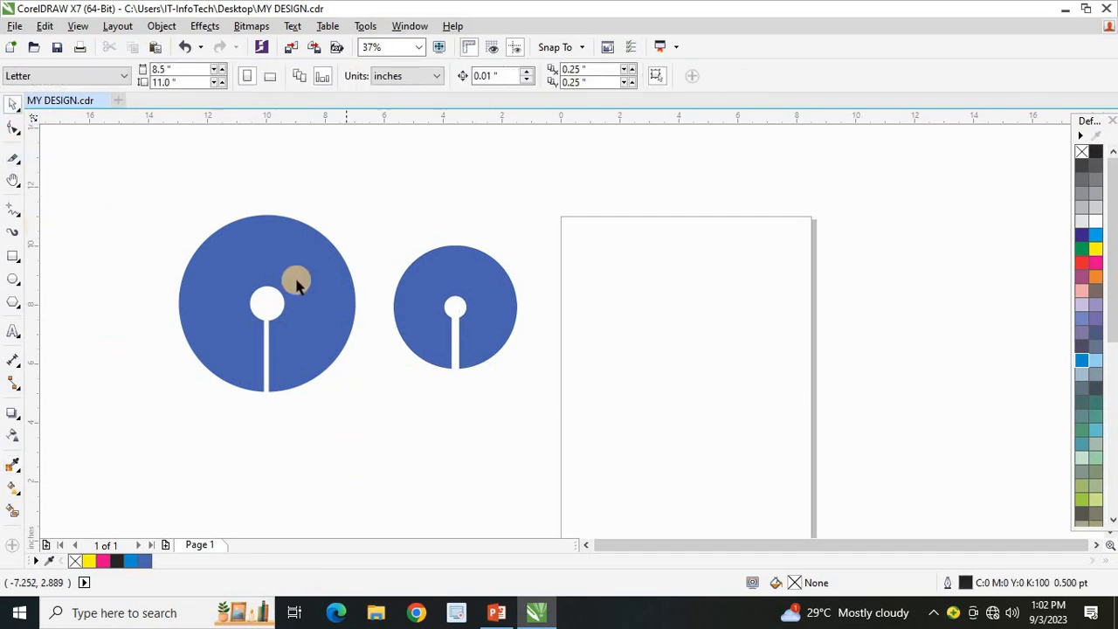
pyautogui.moveTo(297, 254); pyautogui.dragTo(749, 270)
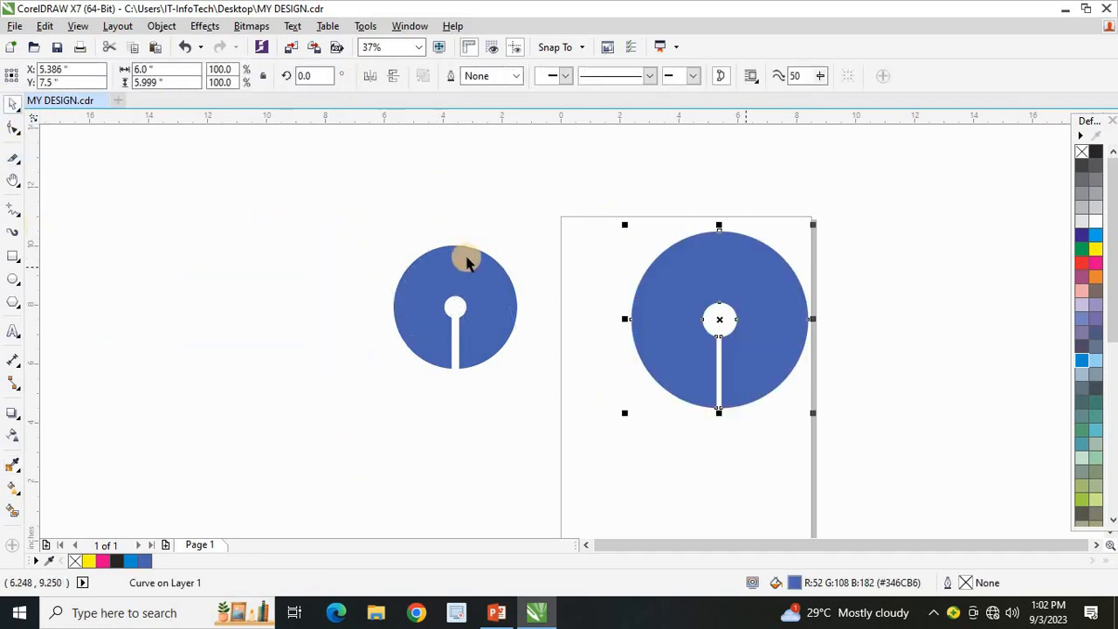
pyautogui.moveTo(486, 256)
pyautogui.mouseDown()
pyautogui.moveTo(601, 225)
pyautogui.moveTo(563, 213)
pyautogui.mouseUp()
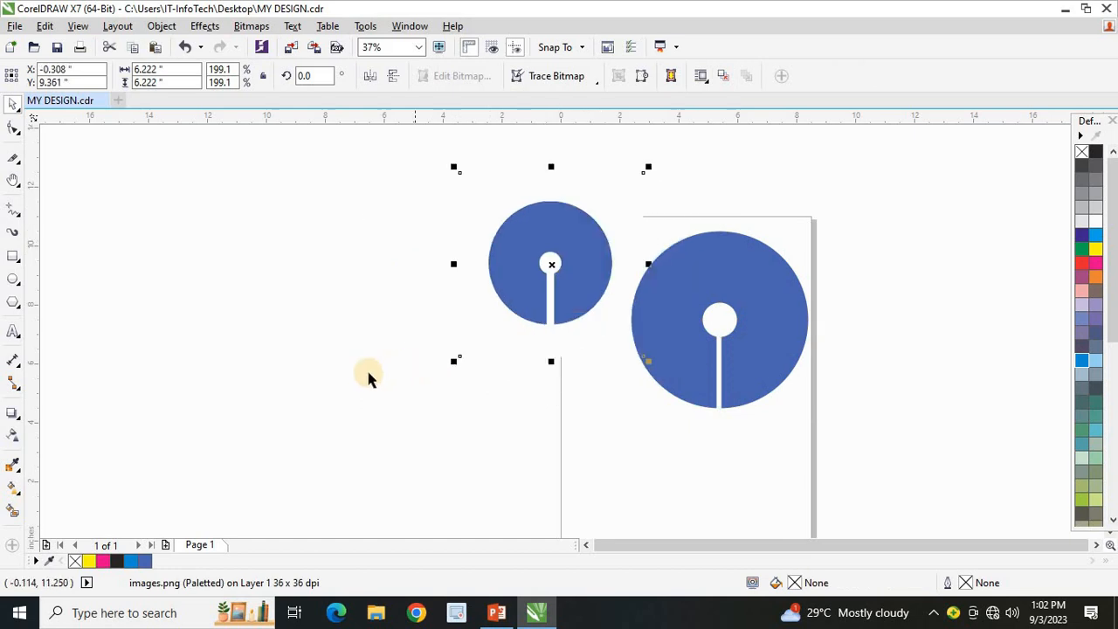
pyautogui.click(362, 372)
# Step: Draw a circle about 6.22 inches wide in the empty area off the page, and a 1-inch circle below and to the right of it
pyautogui.click(13, 279)
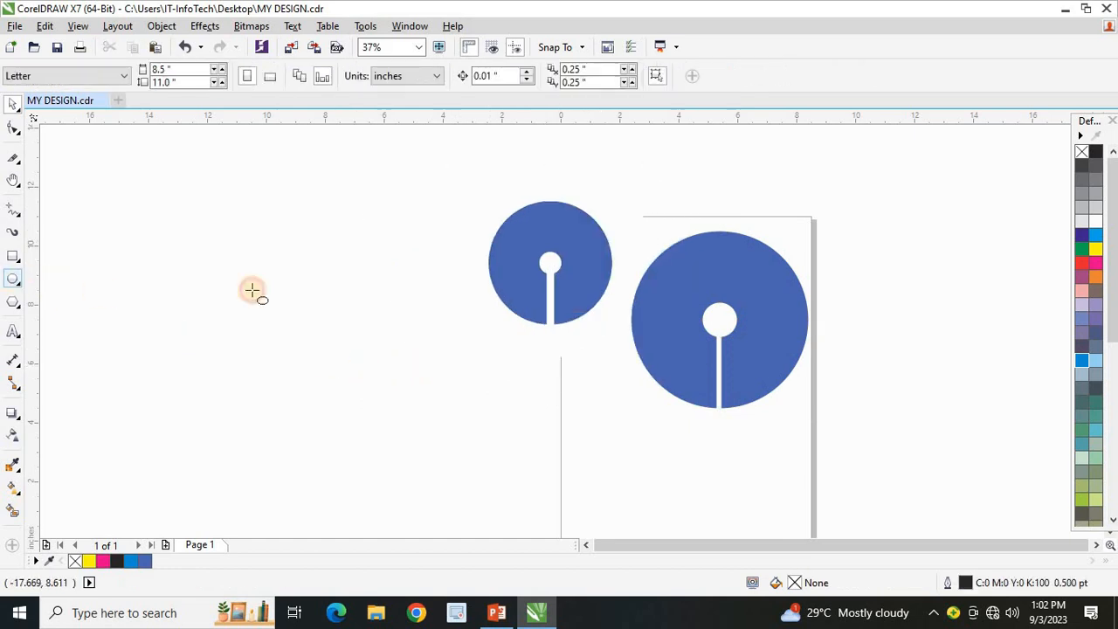
pyautogui.moveTo(289, 247); pyautogui.dragTo(357, 338)
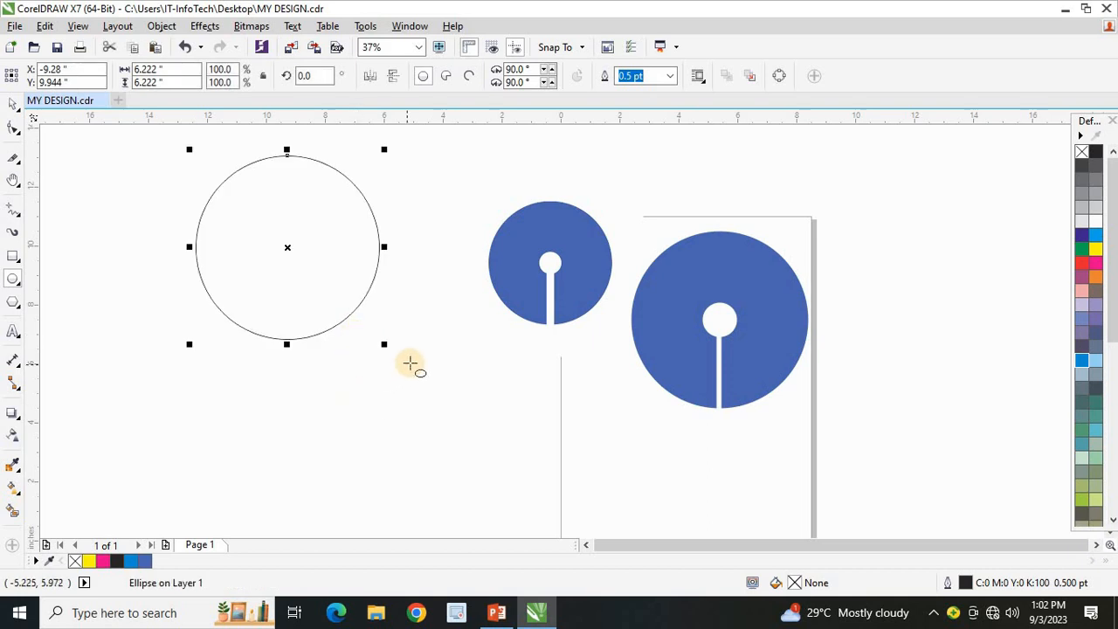
pyautogui.moveTo(423, 350)
pyautogui.mouseDown()
pyautogui.moveTo(438, 370)
pyautogui.moveTo(432, 363)
pyautogui.mouseUp()
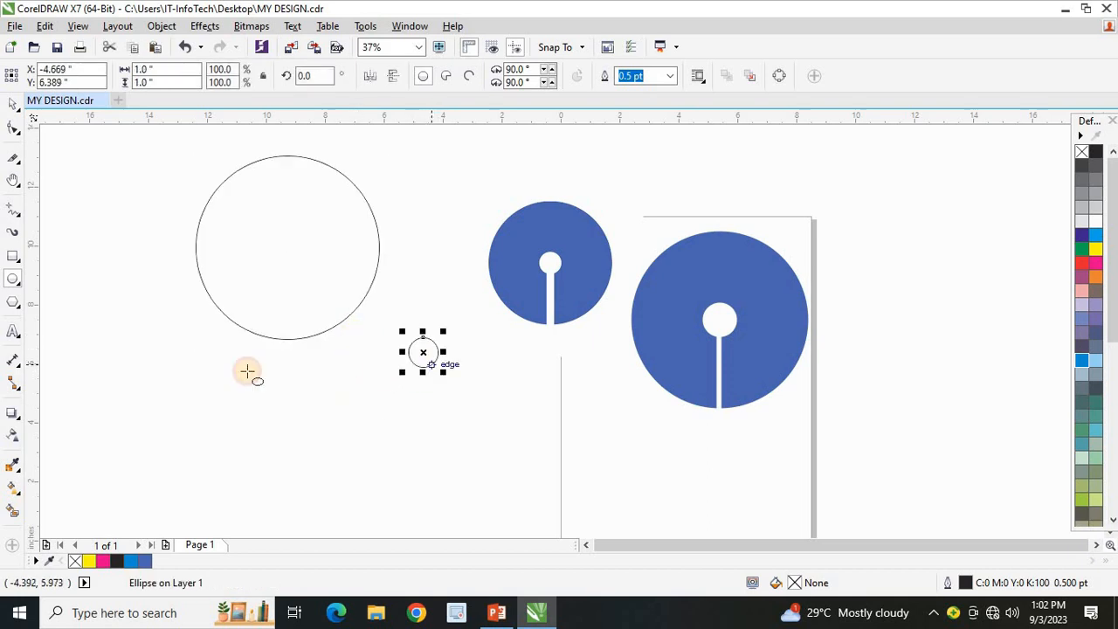
# Step: Draw a narrow rectangle about 0.14 by 3.72 inches down from the small circle's centre and nudge it left to centre it
pyautogui.click(12, 256)
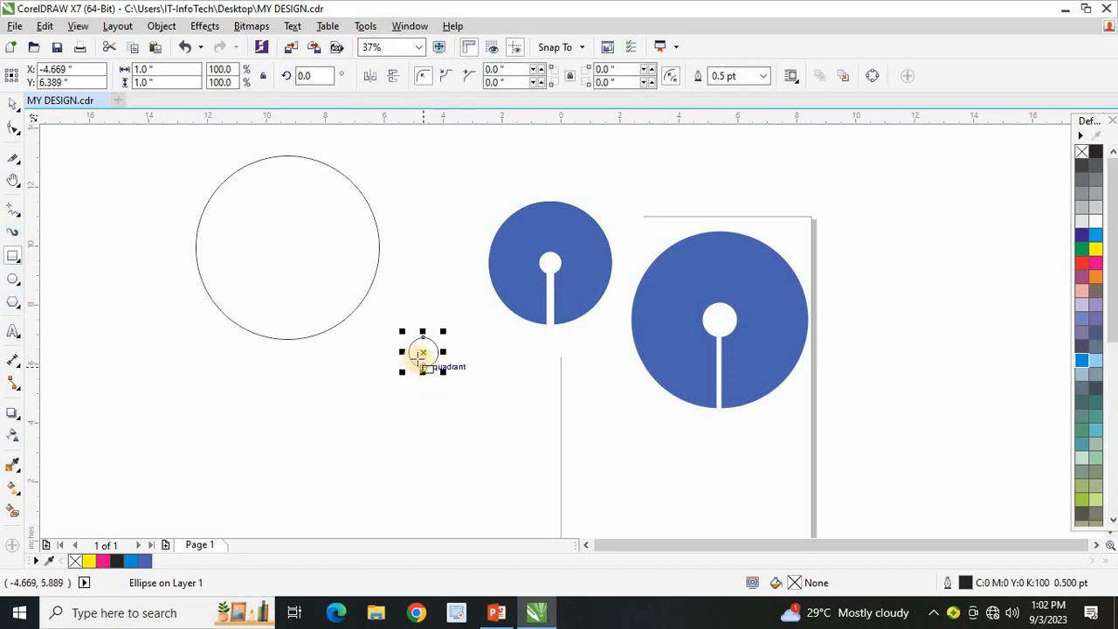
pyautogui.moveTo(423, 352); pyautogui.dragTo(426, 461)
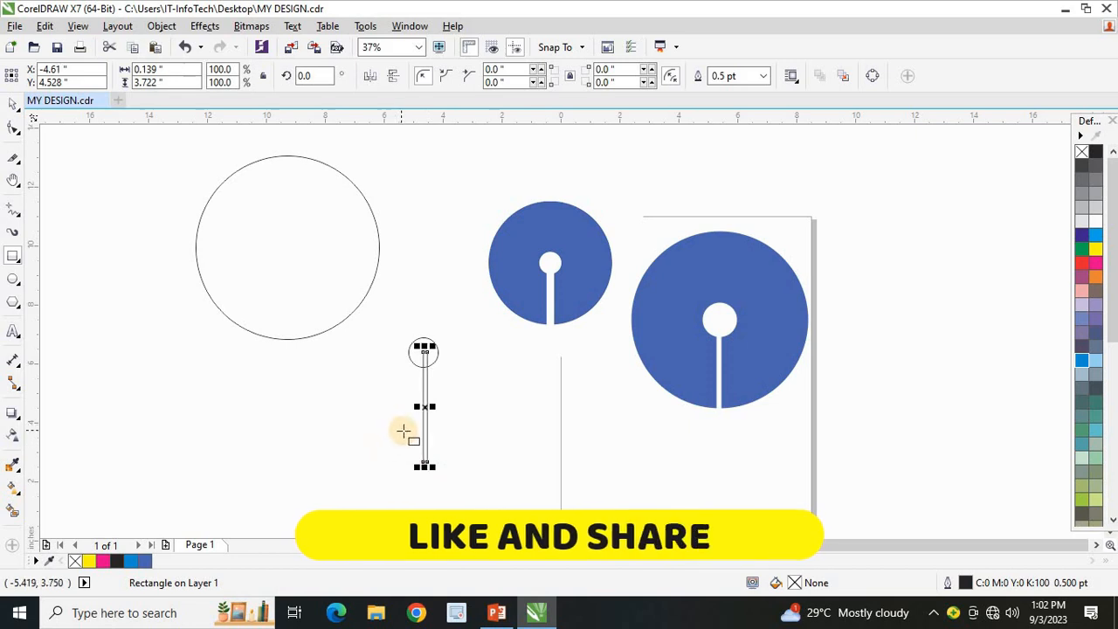
pyautogui.press('Left')
# Step: Weld the small circle and the narrow rectangle into one keyhole shape and move it to the middle of the large circle
pyautogui.click(13, 103)
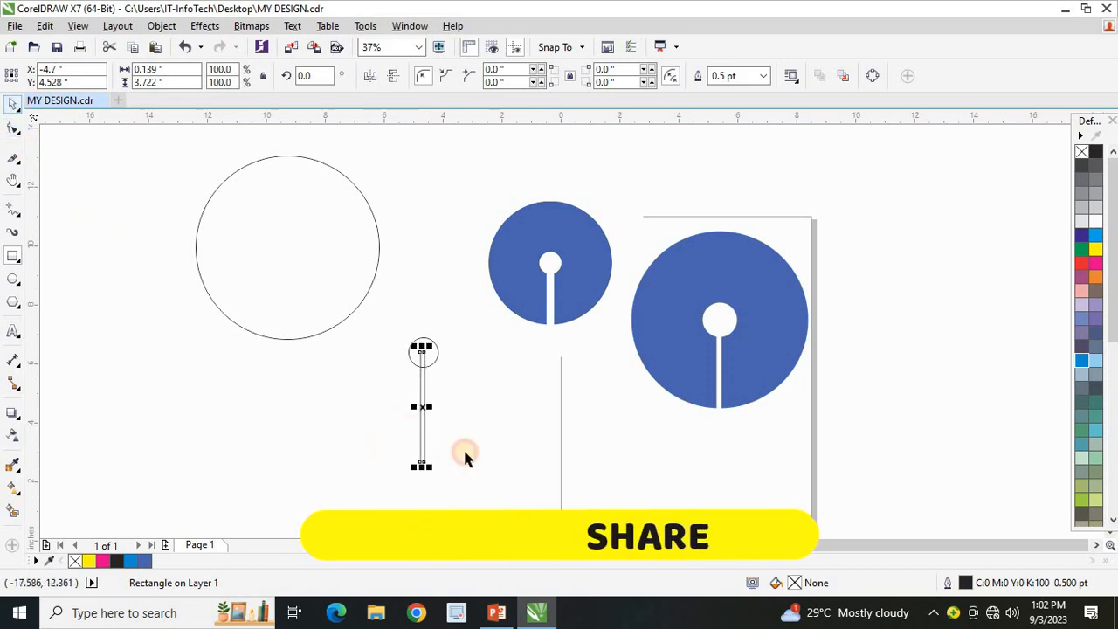
pyautogui.moveTo(454, 310); pyautogui.dragTo(385, 498)
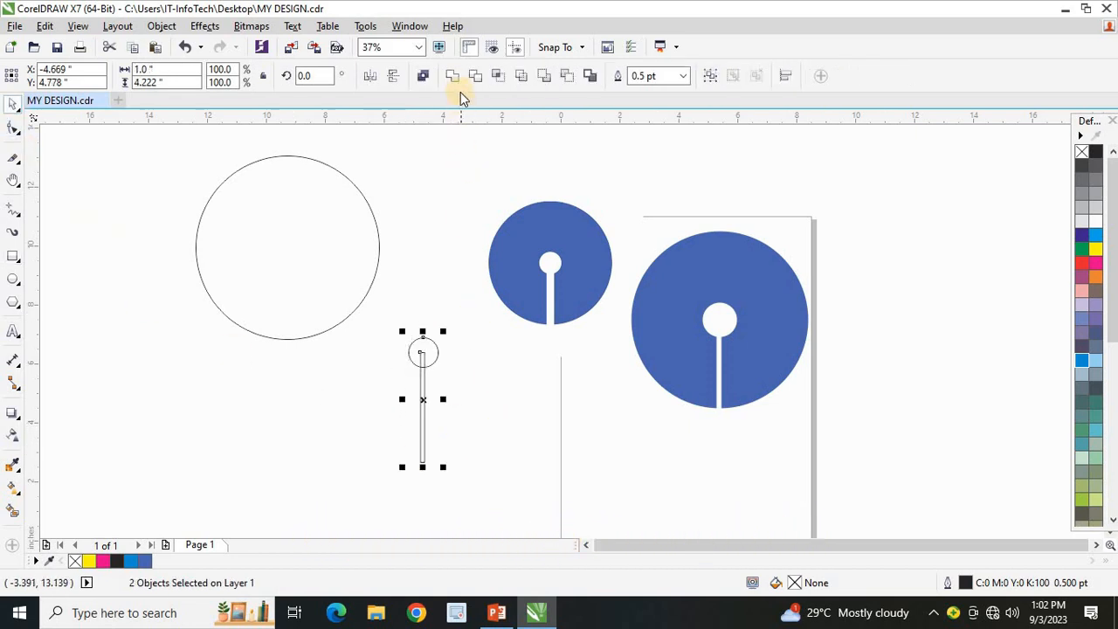
pyautogui.click(457, 76)
pyautogui.moveTo(422, 398); pyautogui.dragTo(282, 292)
# Step: Trim the large circle with the keyhole shape and move the keyhole shape out below and to the left of it
pyautogui.moveTo(172, 158); pyautogui.dragTo(444, 447)
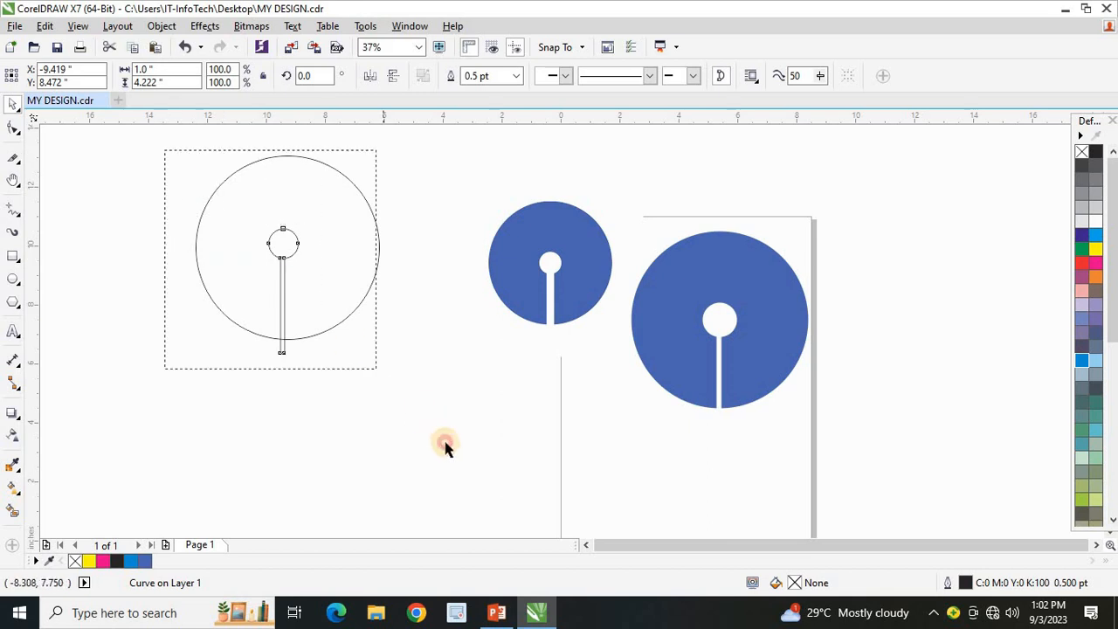
pyautogui.click(474, 77)
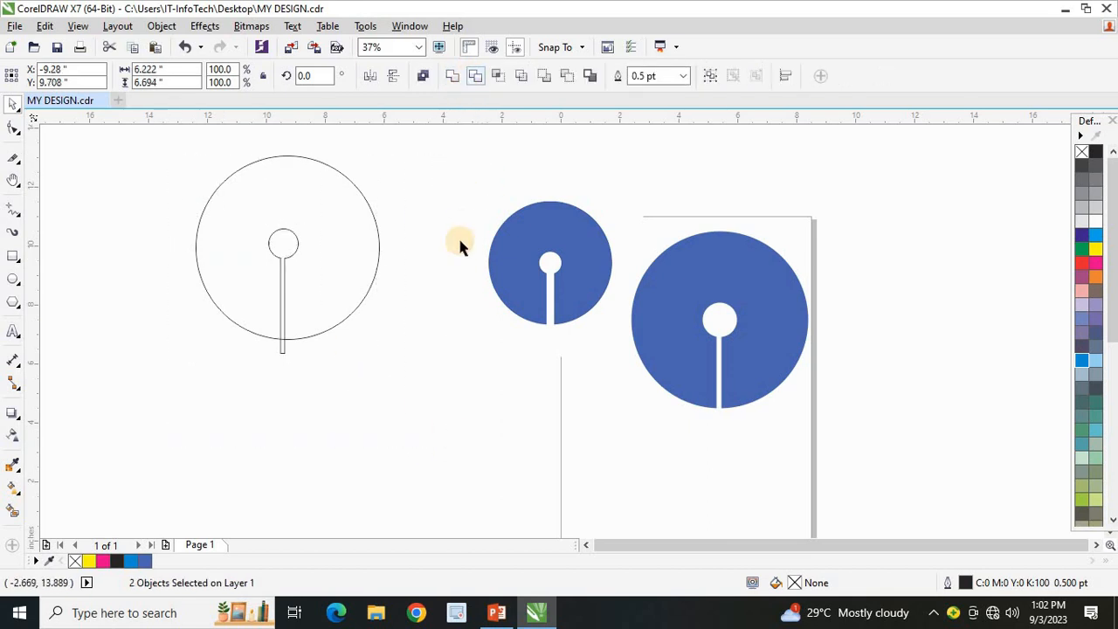
pyautogui.click(459, 243)
pyautogui.moveTo(274, 258); pyautogui.dragTo(187, 394)
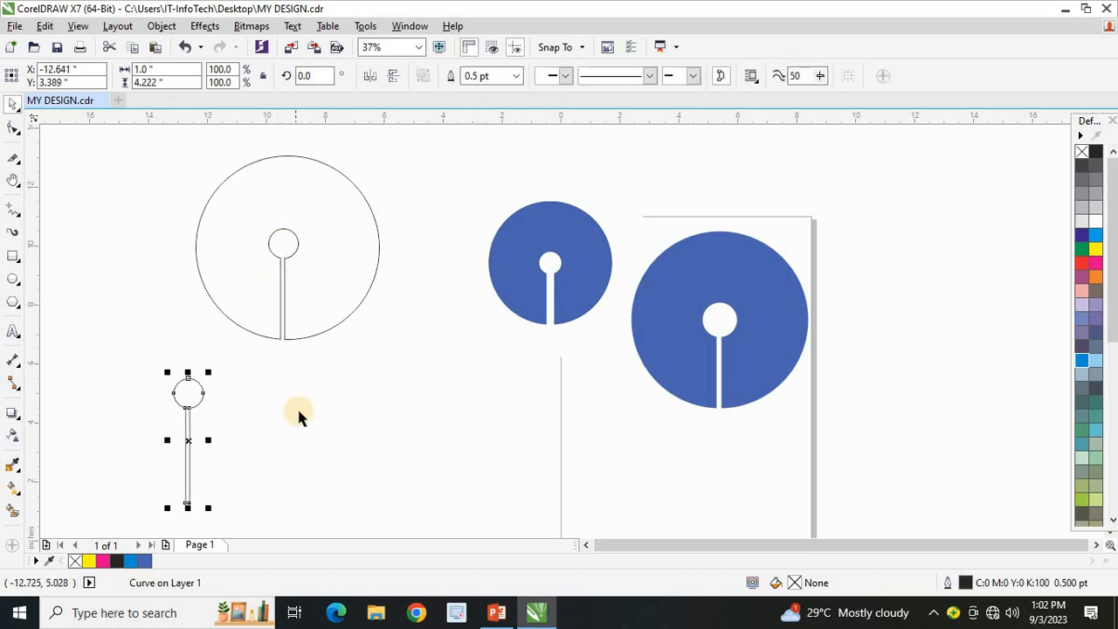
# Step: Fill the trimmed large circle with the palette's dark blue, C:100 M:100 Y:0 K:0
pyautogui.click(316, 320)
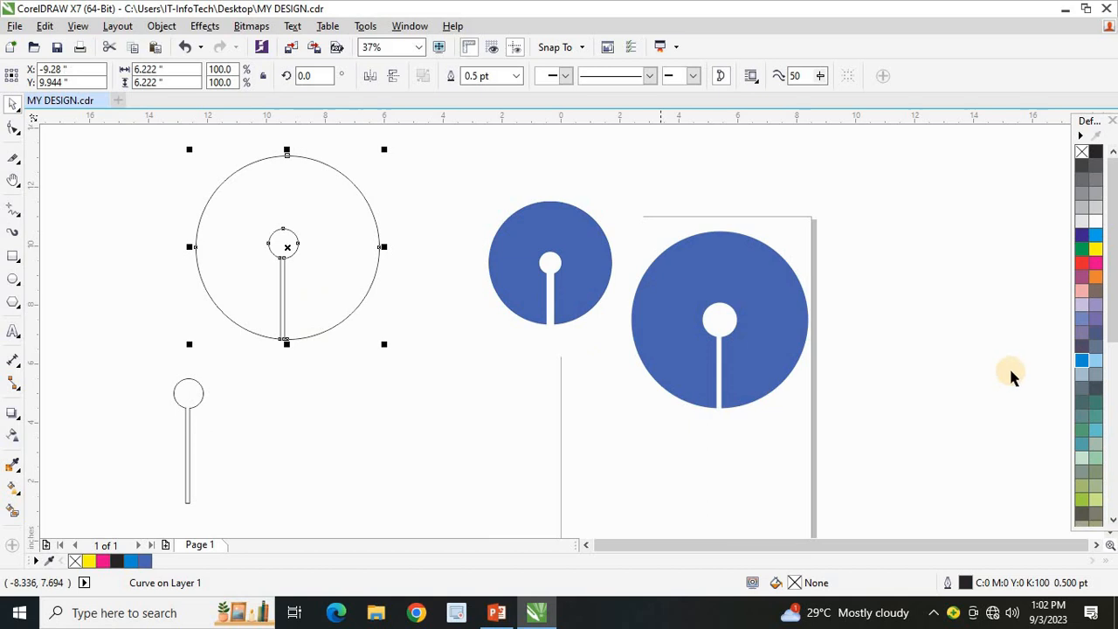
pyautogui.click(1083, 240)
pyautogui.click(388, 391)
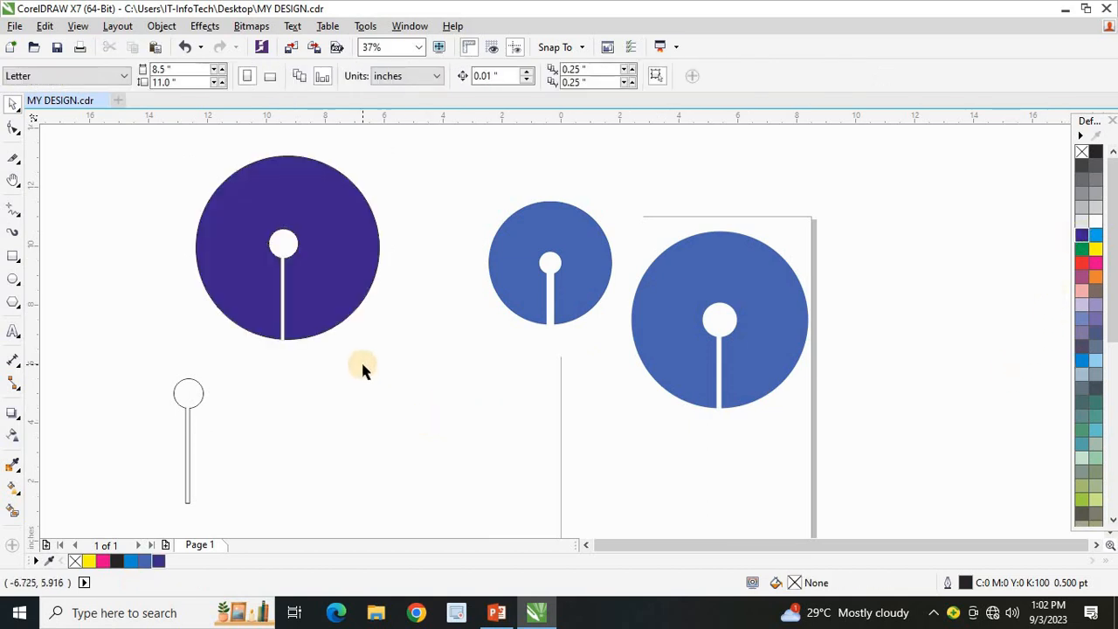
# Step: Delete the leftover keyhole shape and move the dark blue logo closer to the left side of the reference image
pyautogui.click(187, 411)
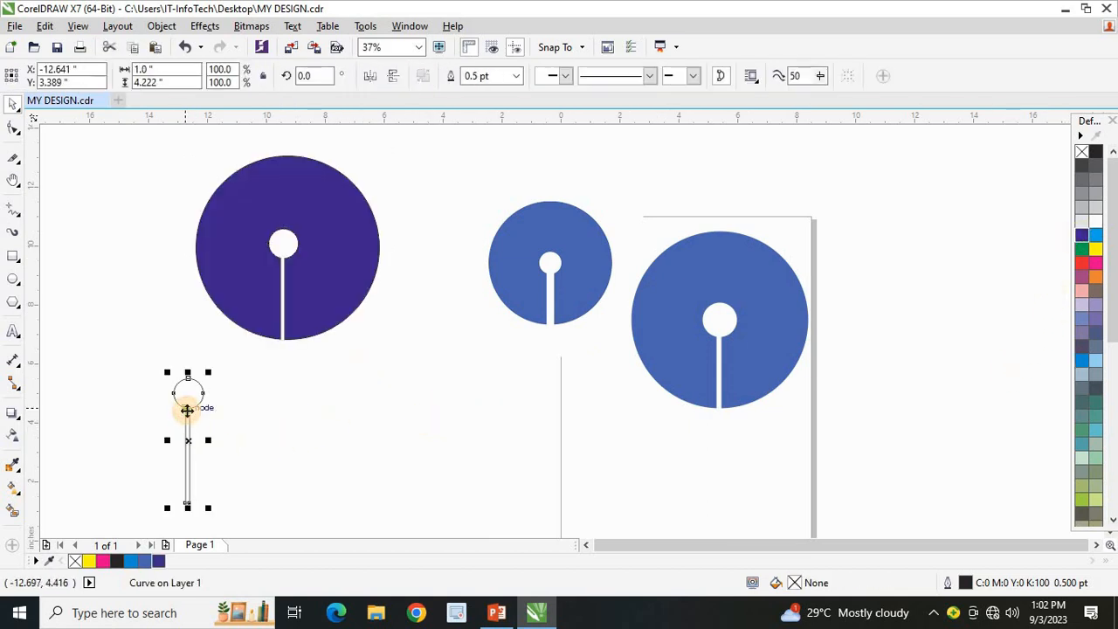
pyautogui.press('Delete')
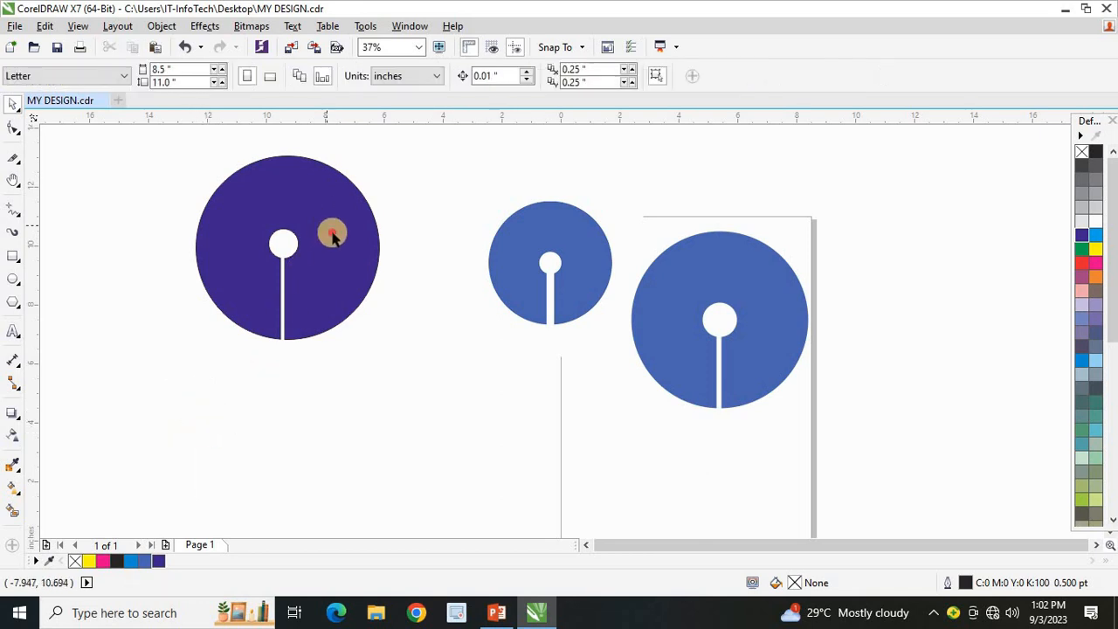
pyautogui.moveTo(332, 234); pyautogui.dragTo(428, 366)
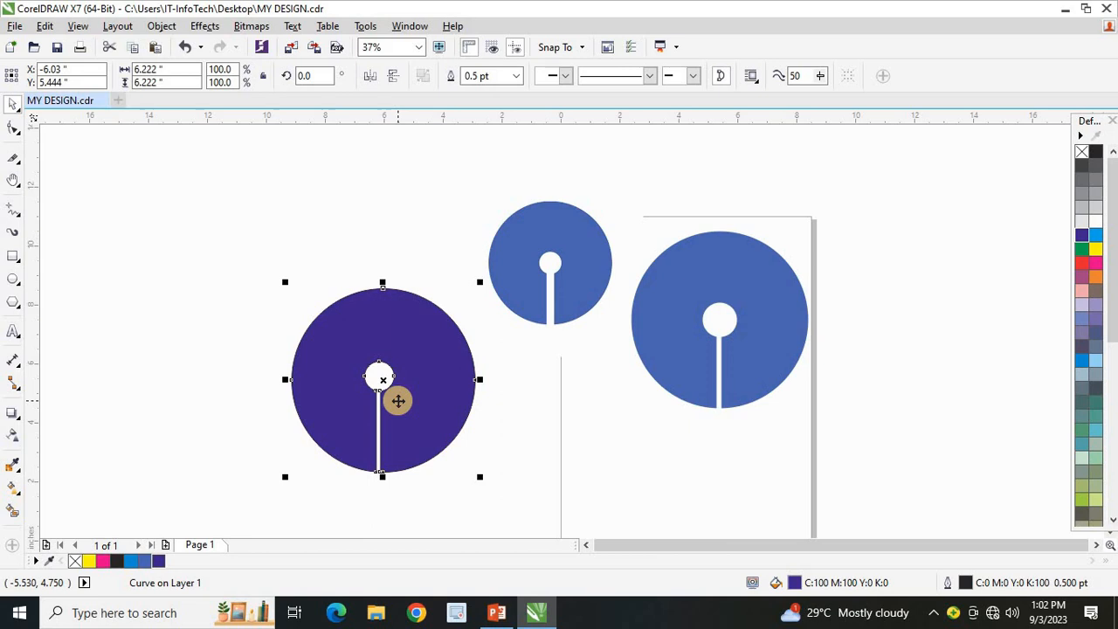
pyautogui.moveTo(393, 317); pyautogui.dragTo(377, 262)
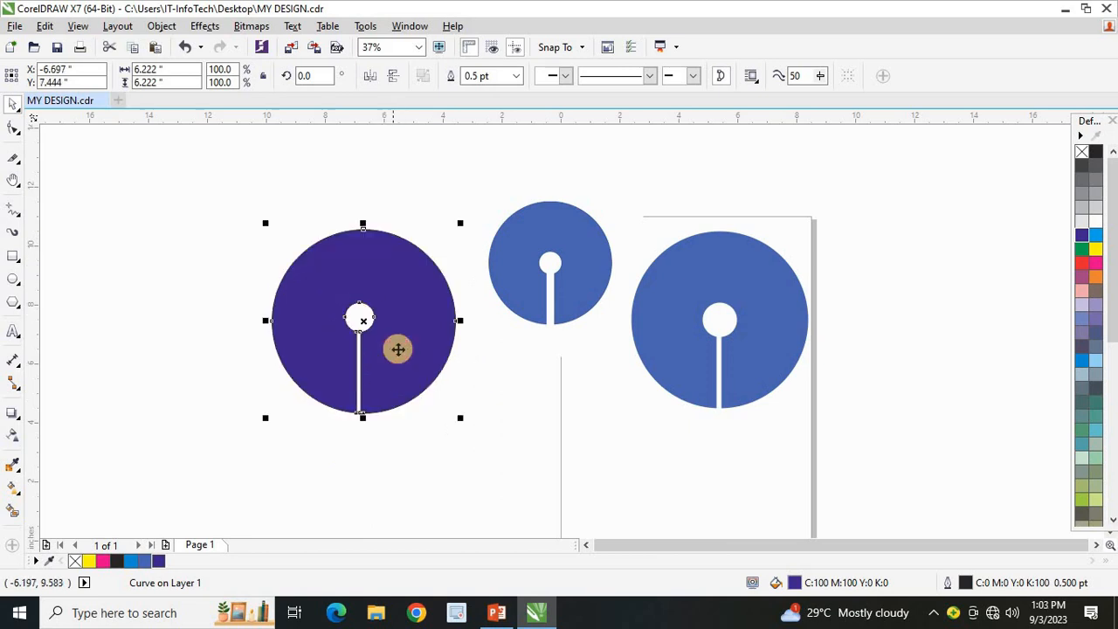